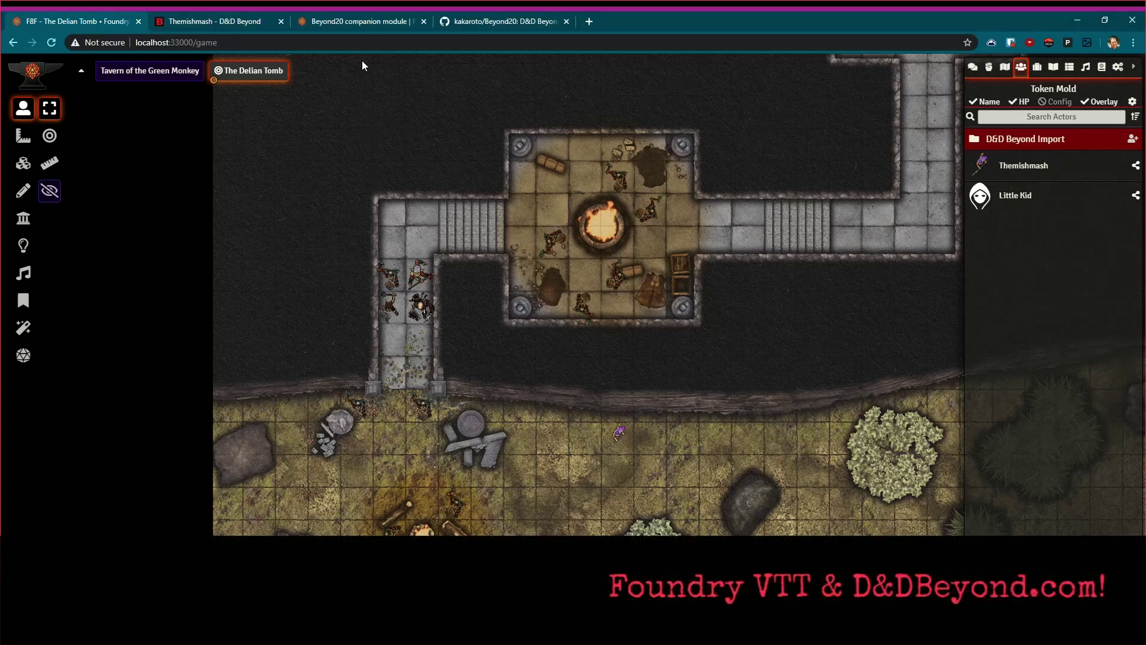
Step: Review the Beyond20 companion module page, the Beyond20 site's install instructions, Themishmash's D&D Beyond sheet and the Delian Tomb scene in Foundry VTT
click(345, 20)
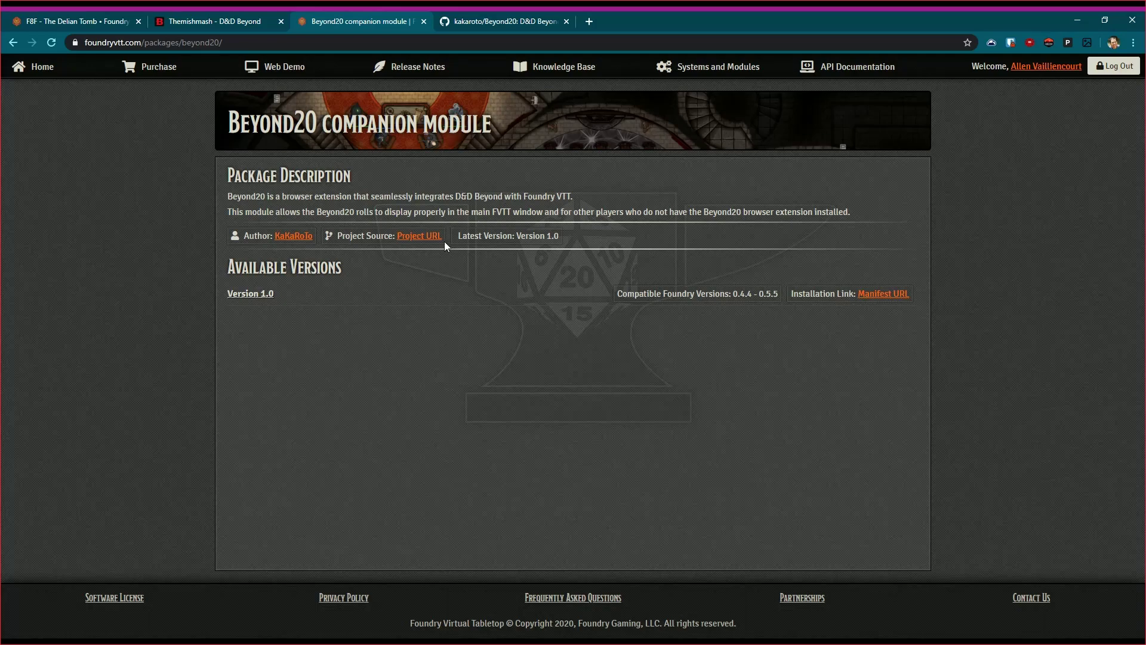
click(504, 19)
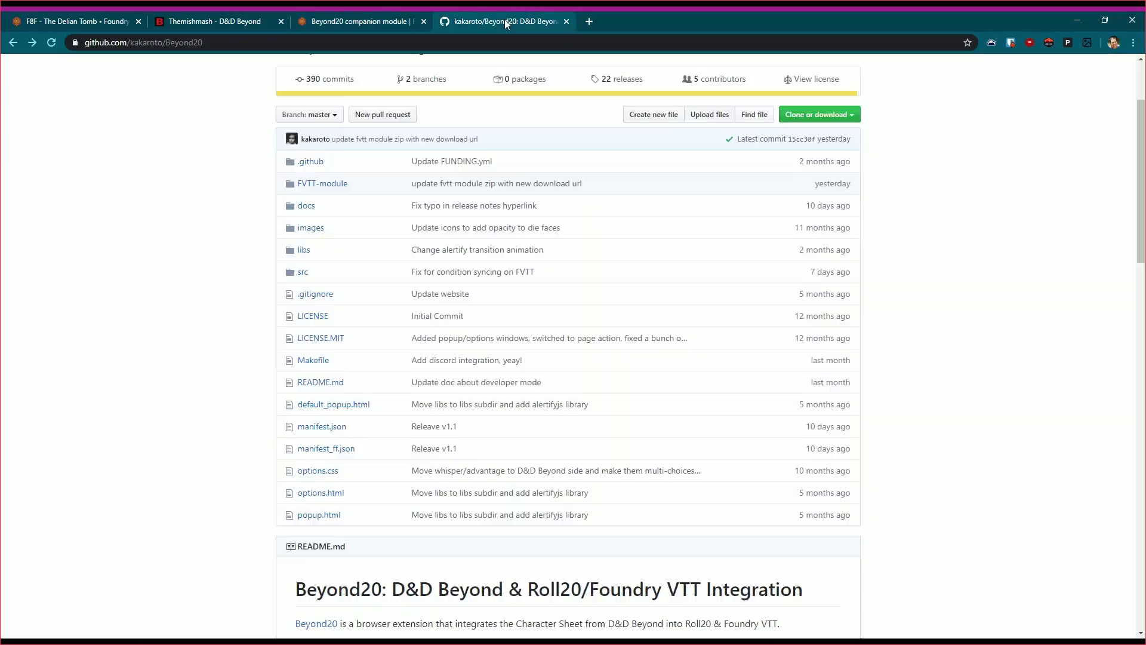
click(14, 44)
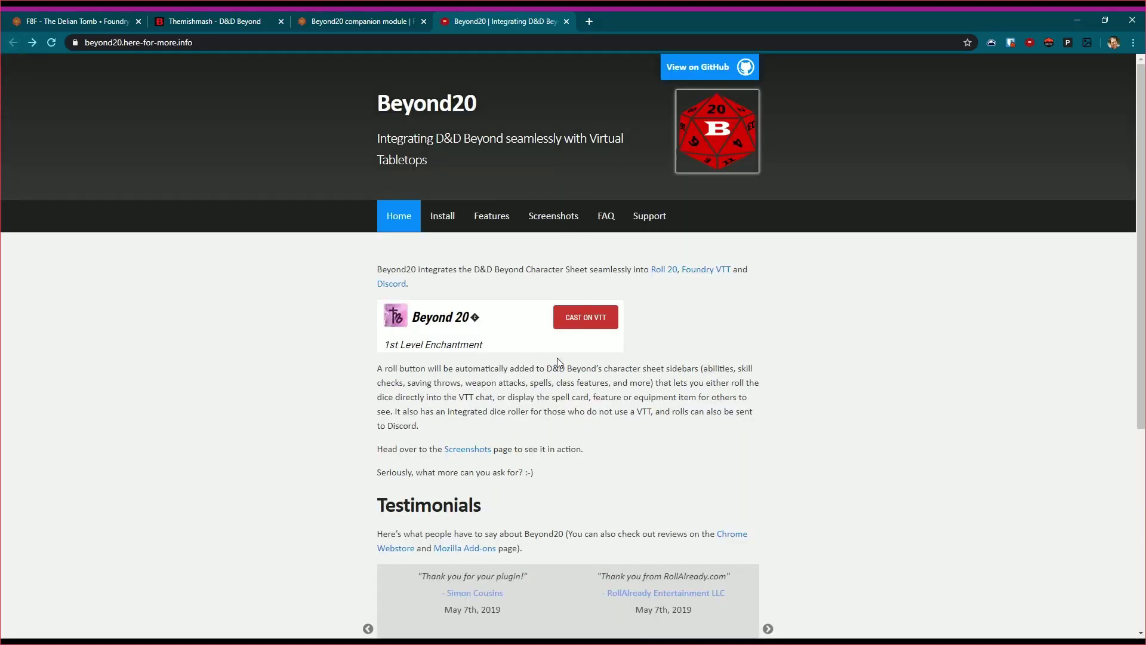
click(441, 220)
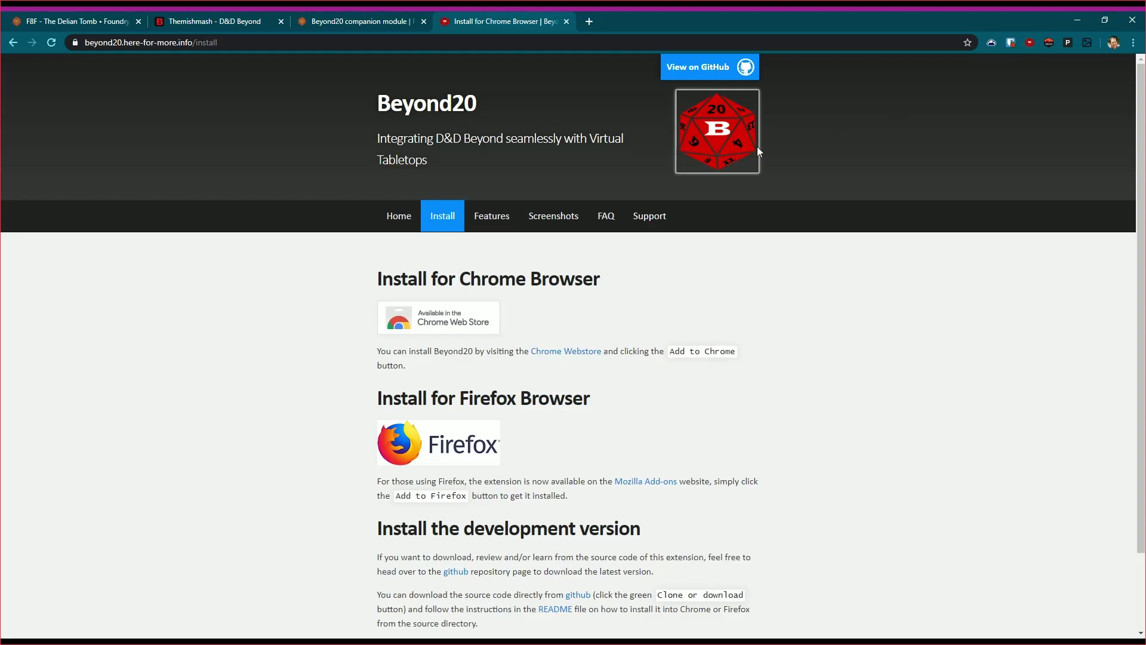
click(191, 21)
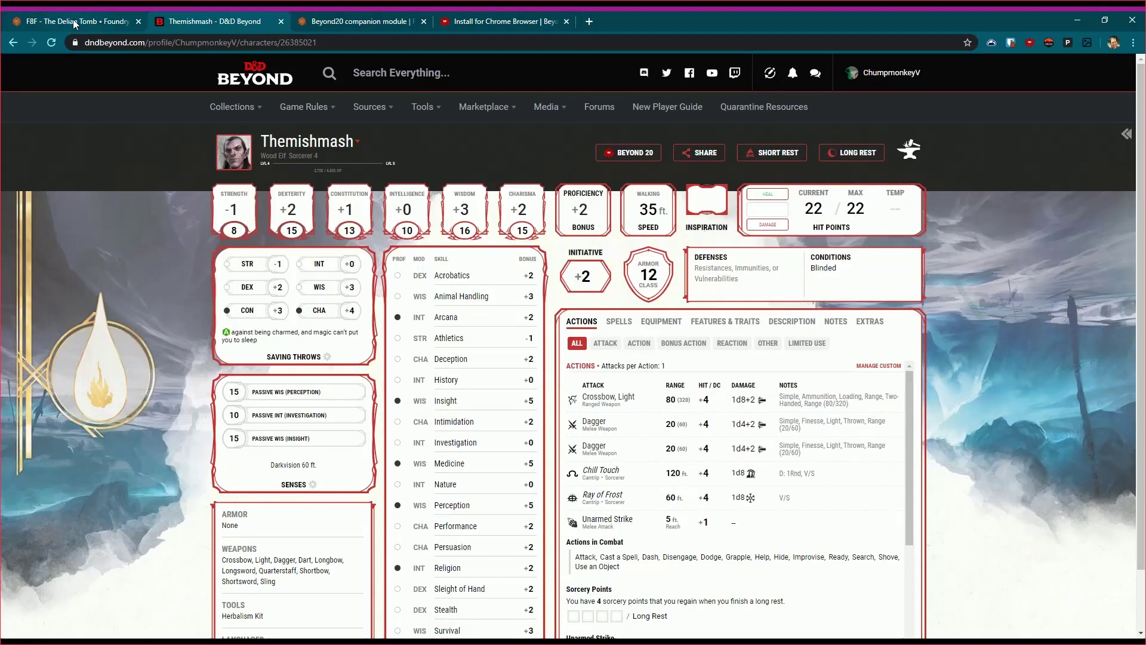
click(75, 21)
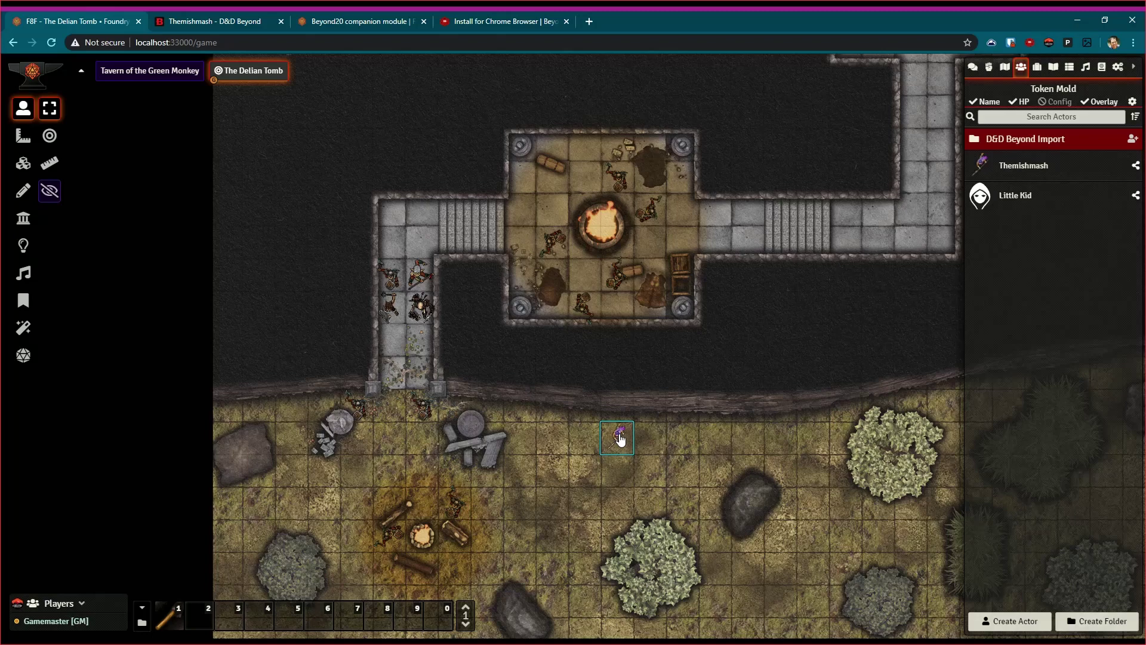
Step: Switch to Themishmash's D&D Beyond sheet and set the Beyond 20 type of roll to Always roll twice
click(200, 21)
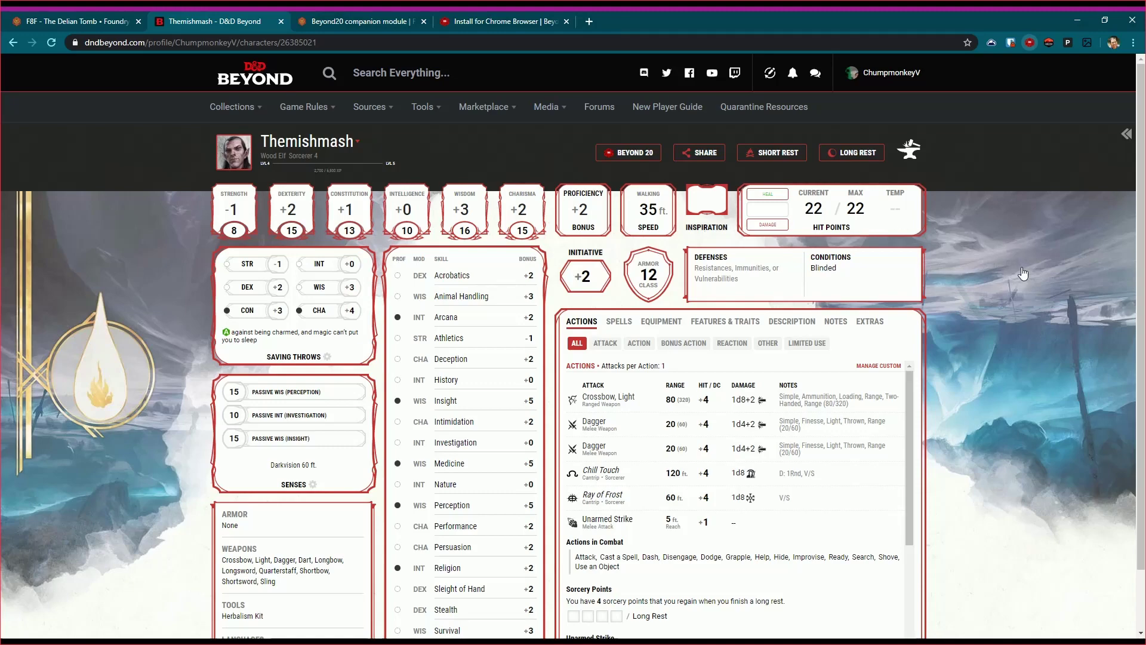
click(634, 152)
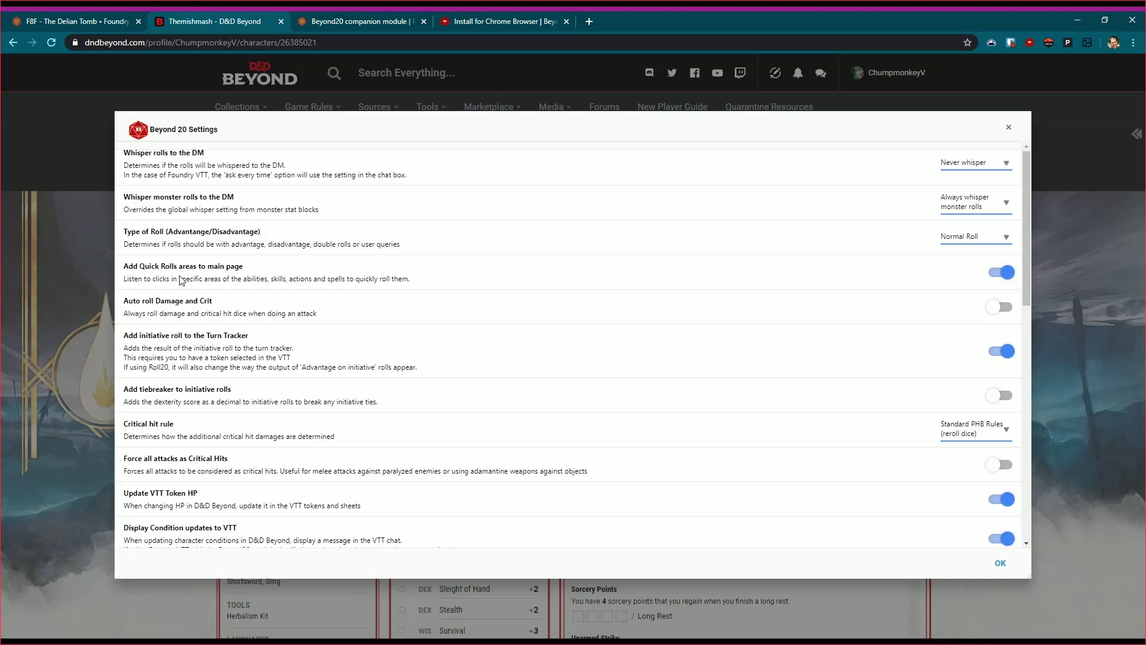
click(981, 241)
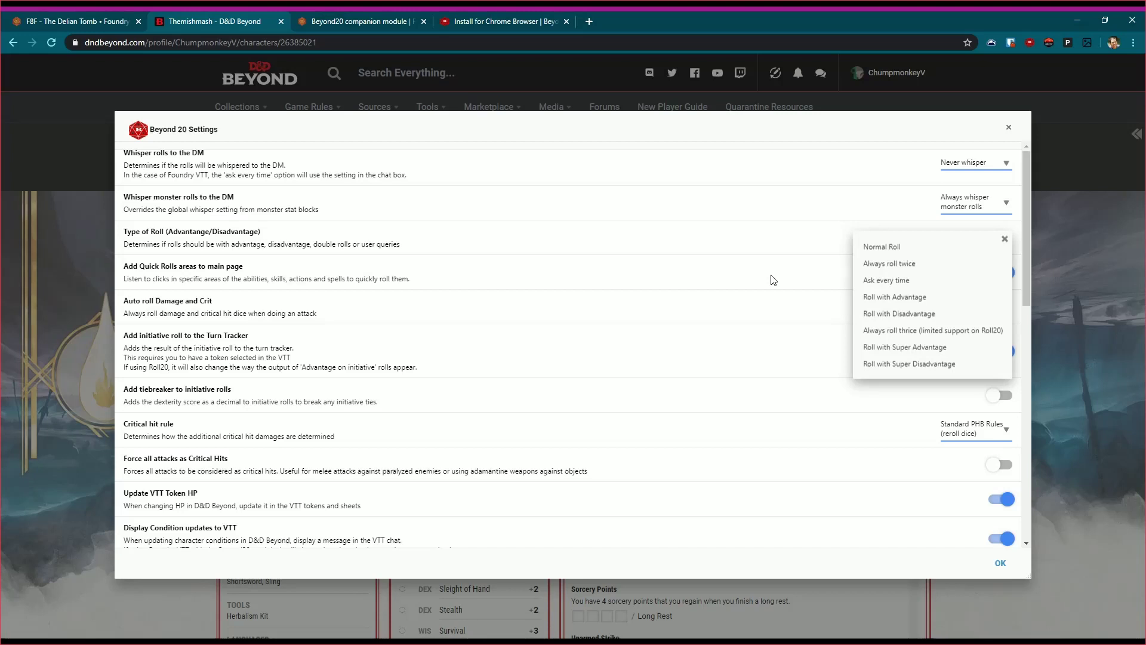
click(889, 263)
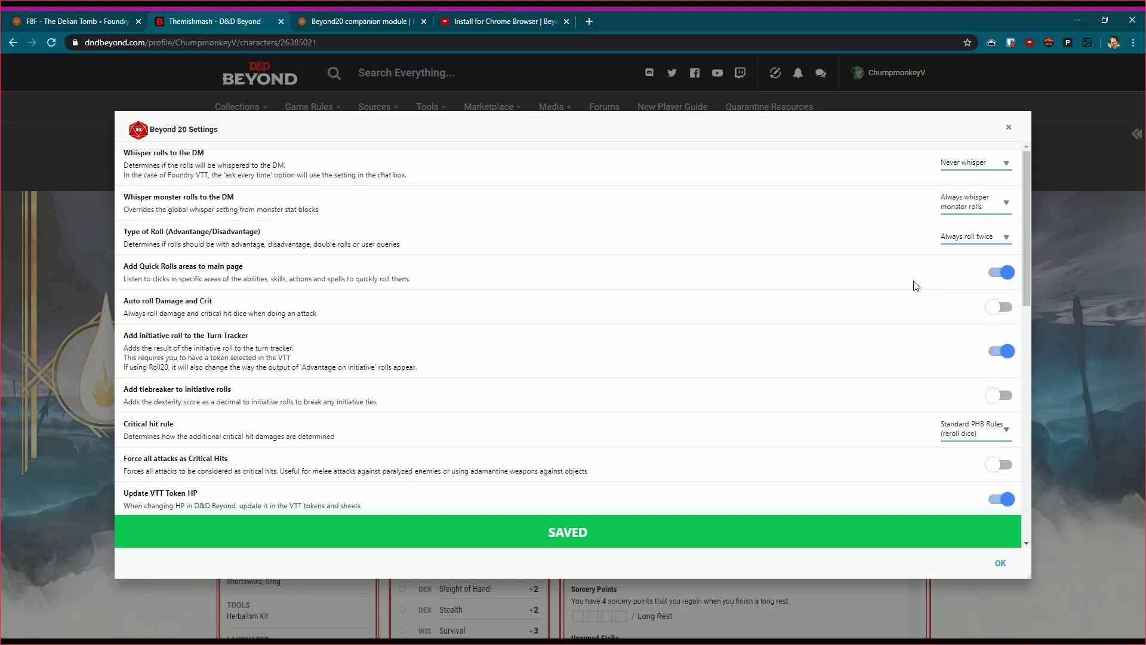
click(1000, 562)
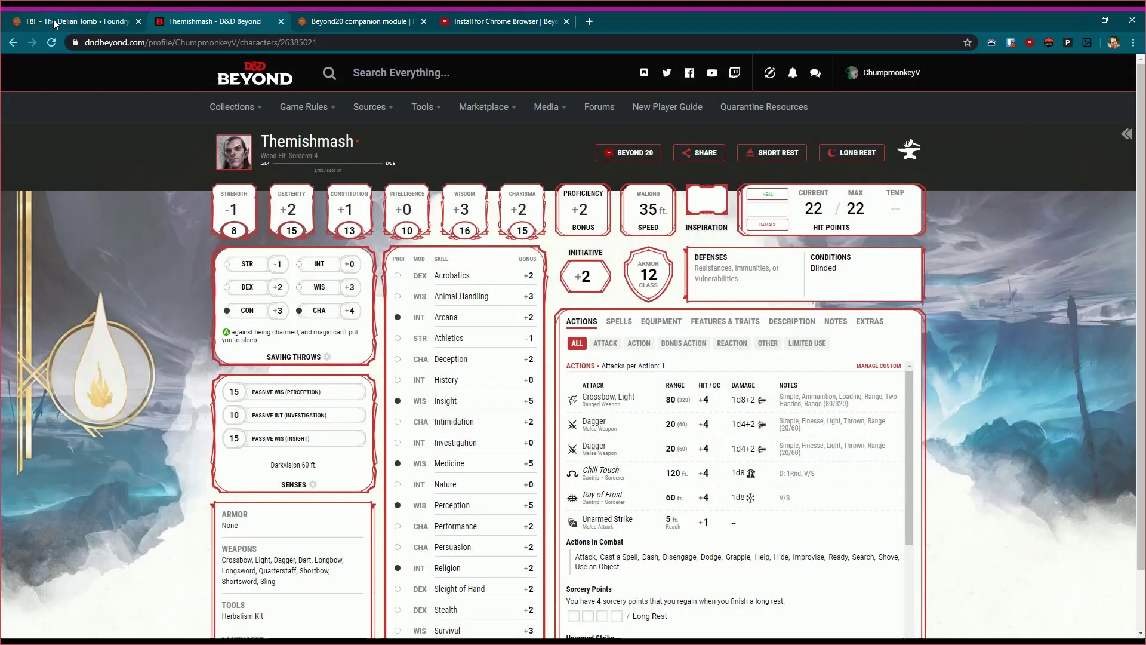
Step: Switch to Foundry VTT and move the purple Themishmash token beside the goblin at the campfire
click(48, 18)
click(618, 447)
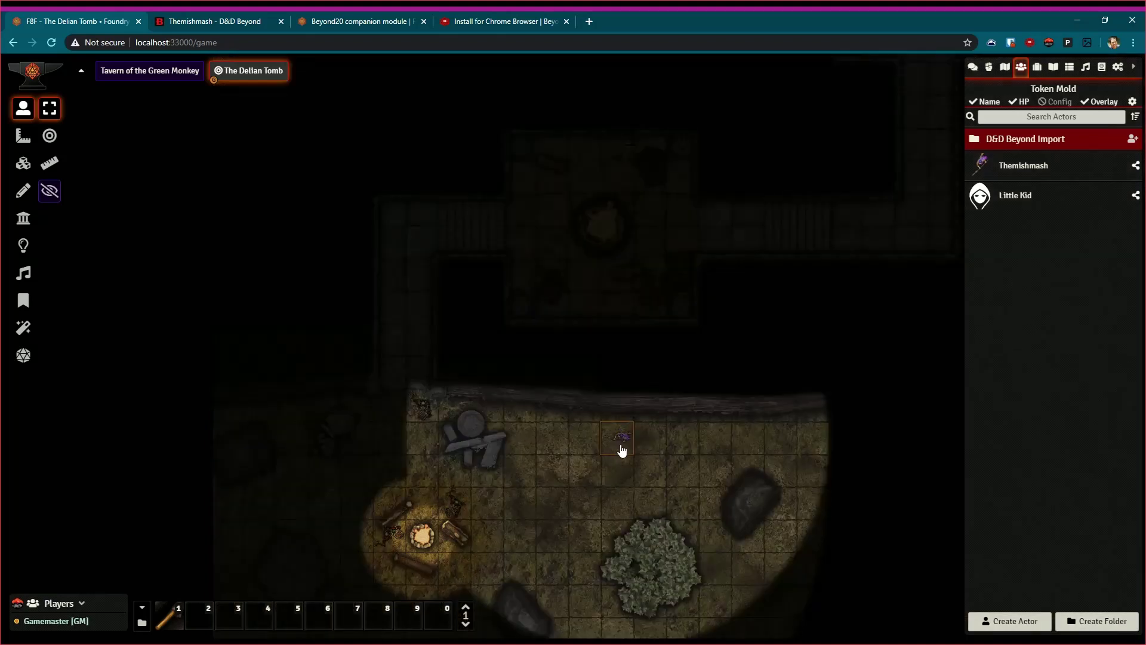
drag(621, 445, 491, 507)
scroll(491, 515, up, 3)
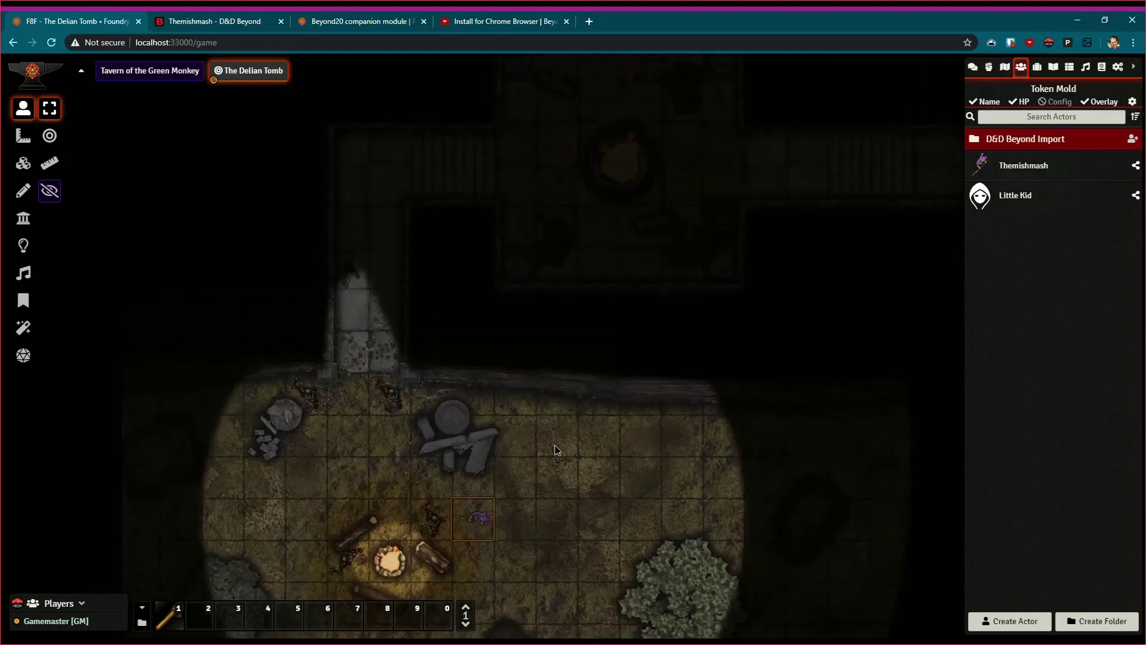
scroll(591, 338, up, 5)
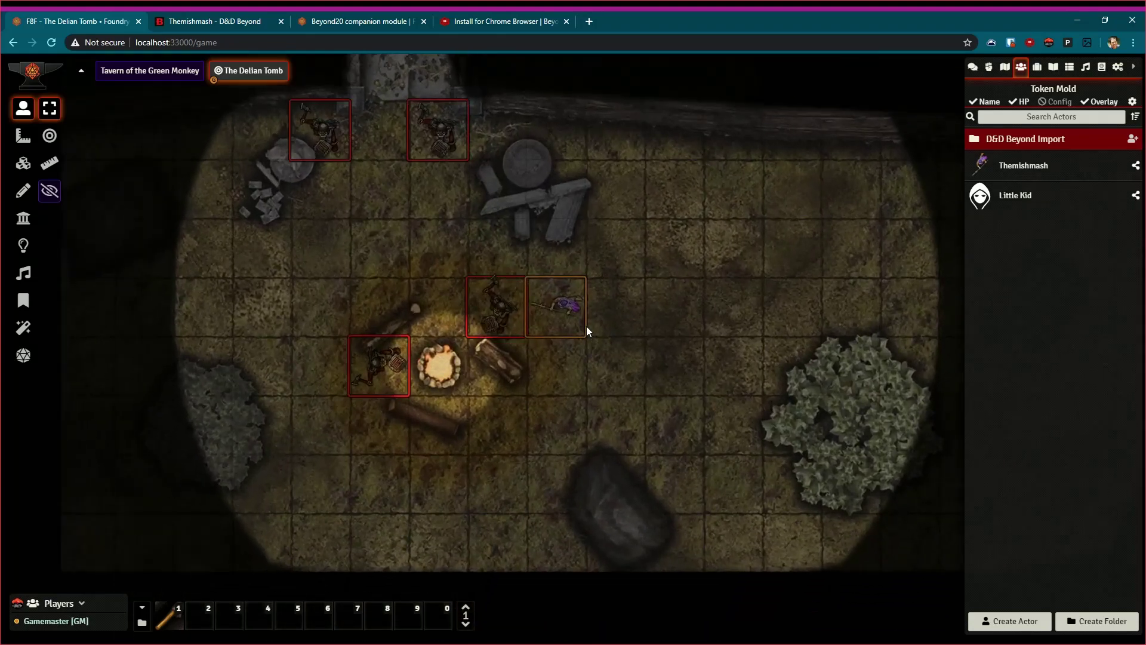
scroll(578, 315, up, 2)
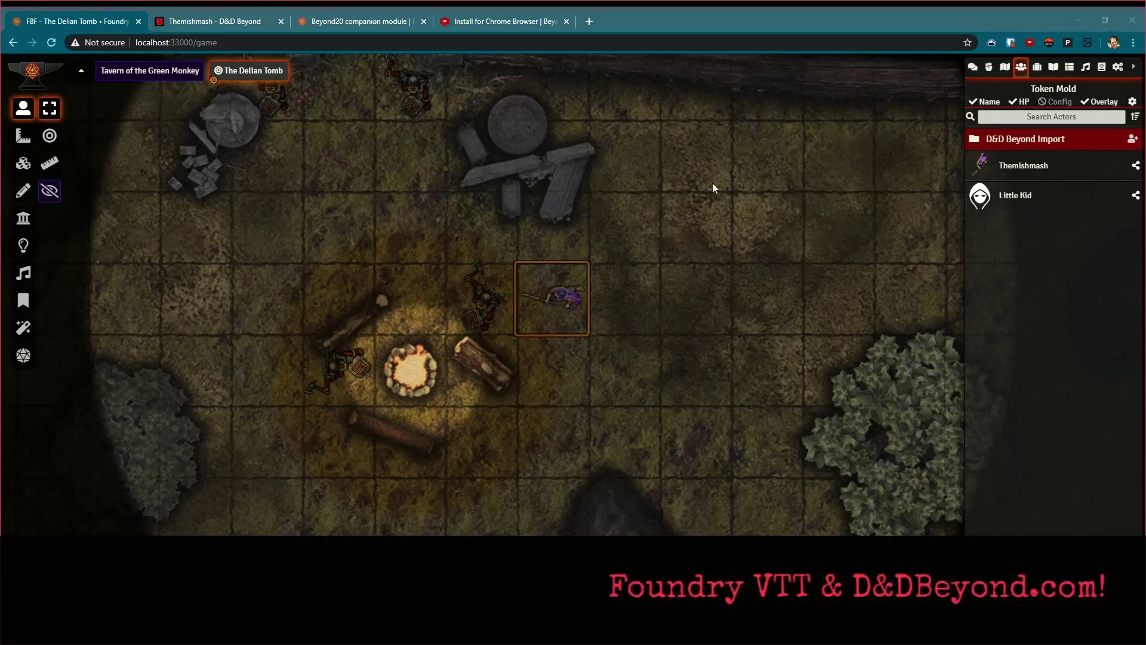
Step: Select the Themishmash token and the adjacent goblin and add both to combat
click(704, 180)
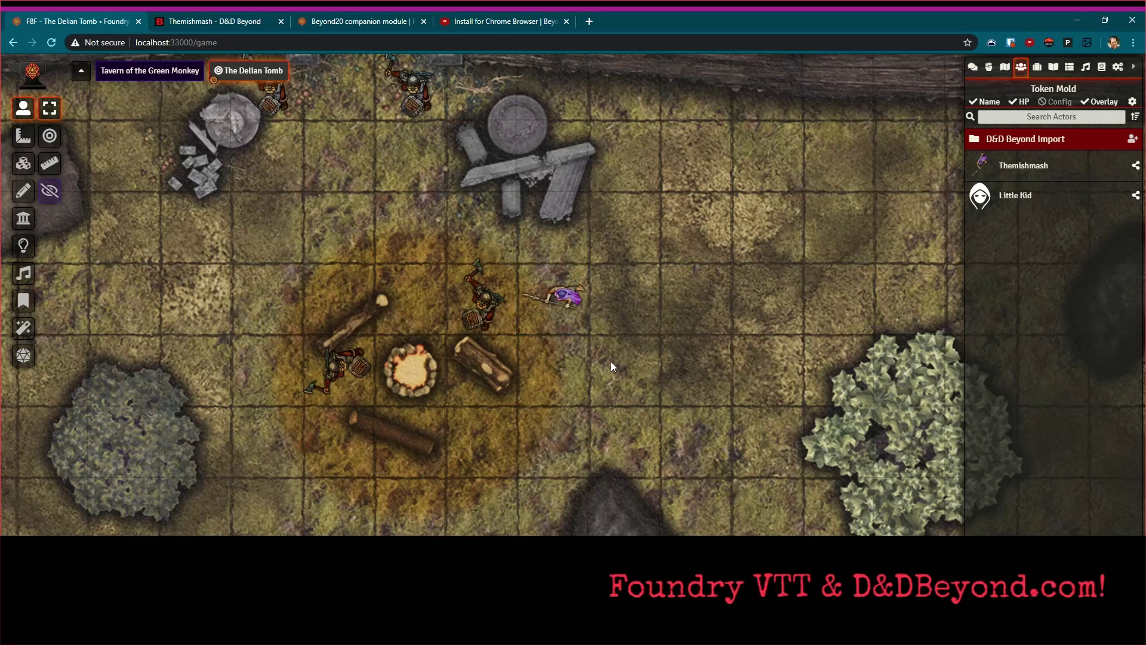
drag(440, 225, 682, 403)
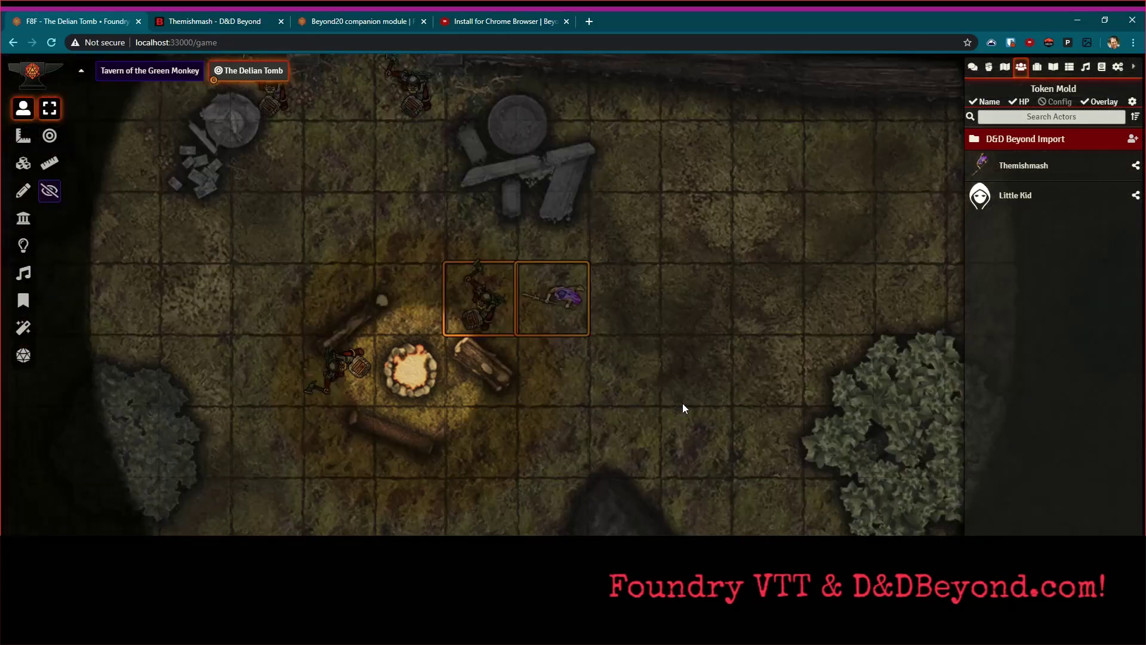
right_click(561, 300)
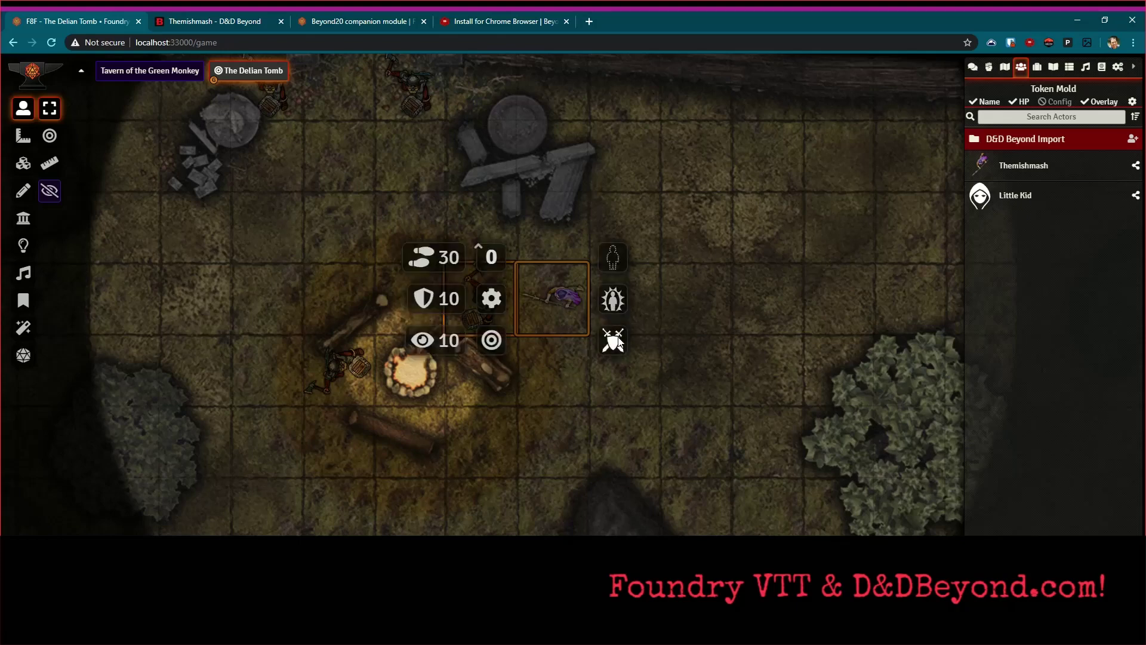
click(688, 294)
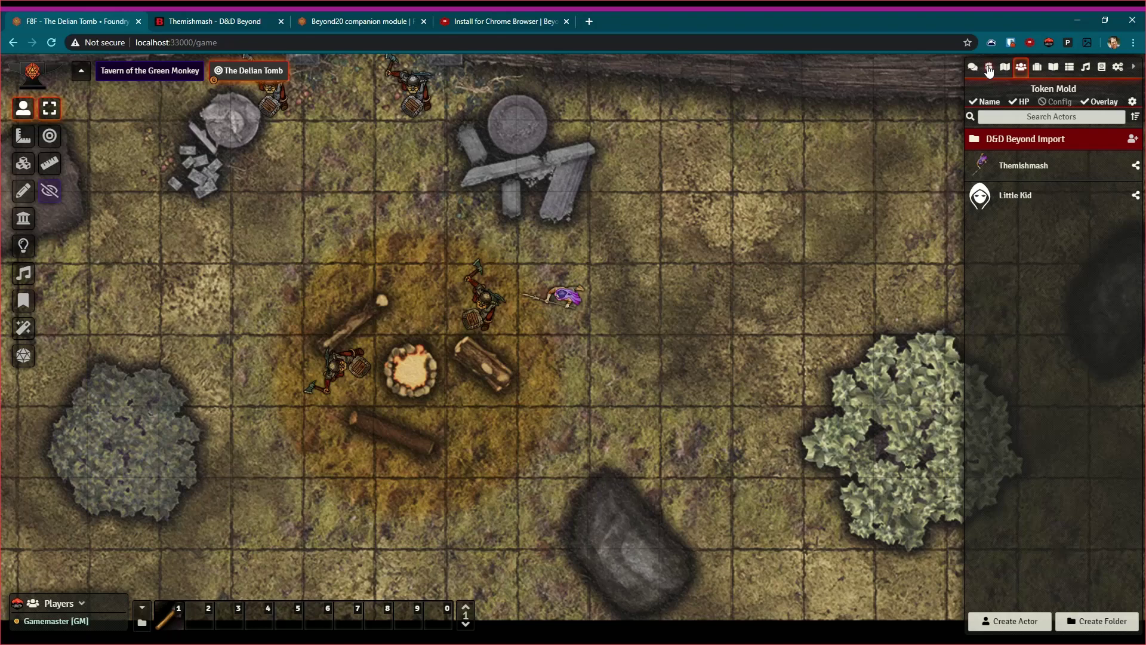
Step: Pop out the combat tracker beside the sidebar, roll initiative for Flighty Goblin (2), and show the chat log
right_click(988, 70)
drag(579, 239, 852, 89)
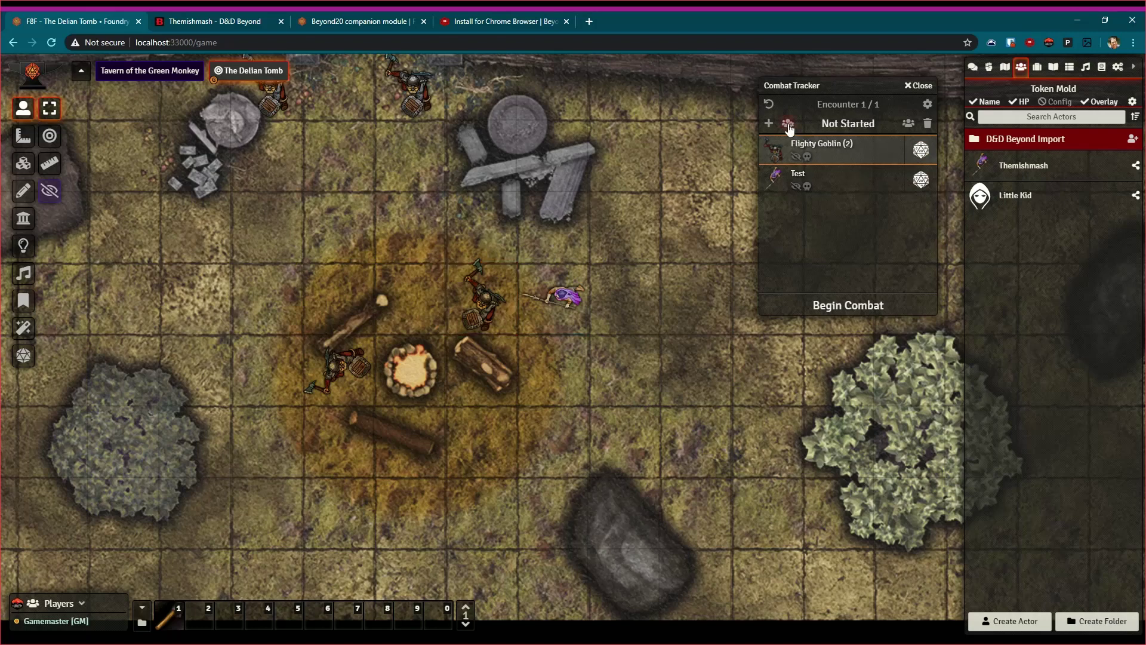
click(918, 151)
click(973, 67)
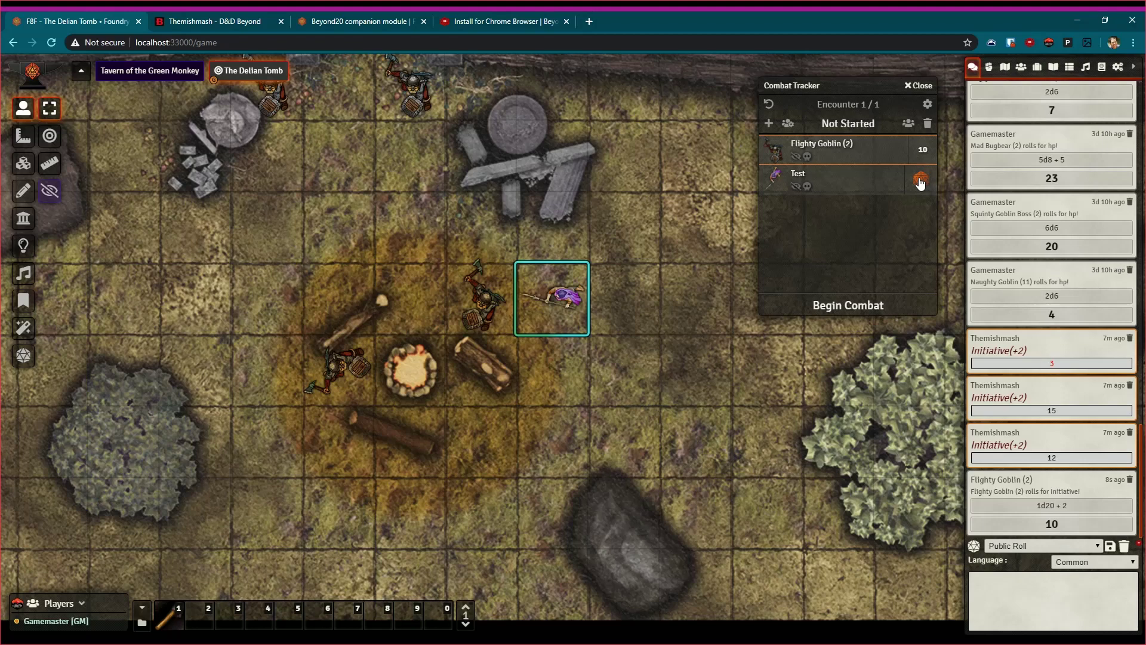
Step: Select the Themishmash token and check the ability scores and initiative modifier on its Foundry character sheet
click(561, 297)
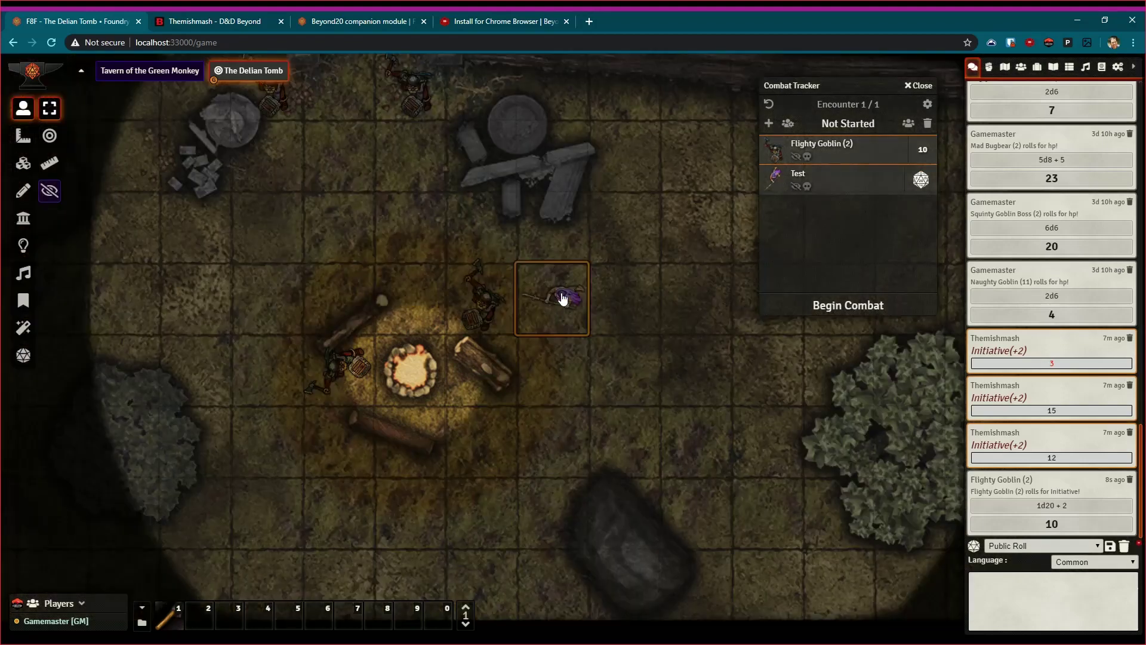
double_click(561, 297)
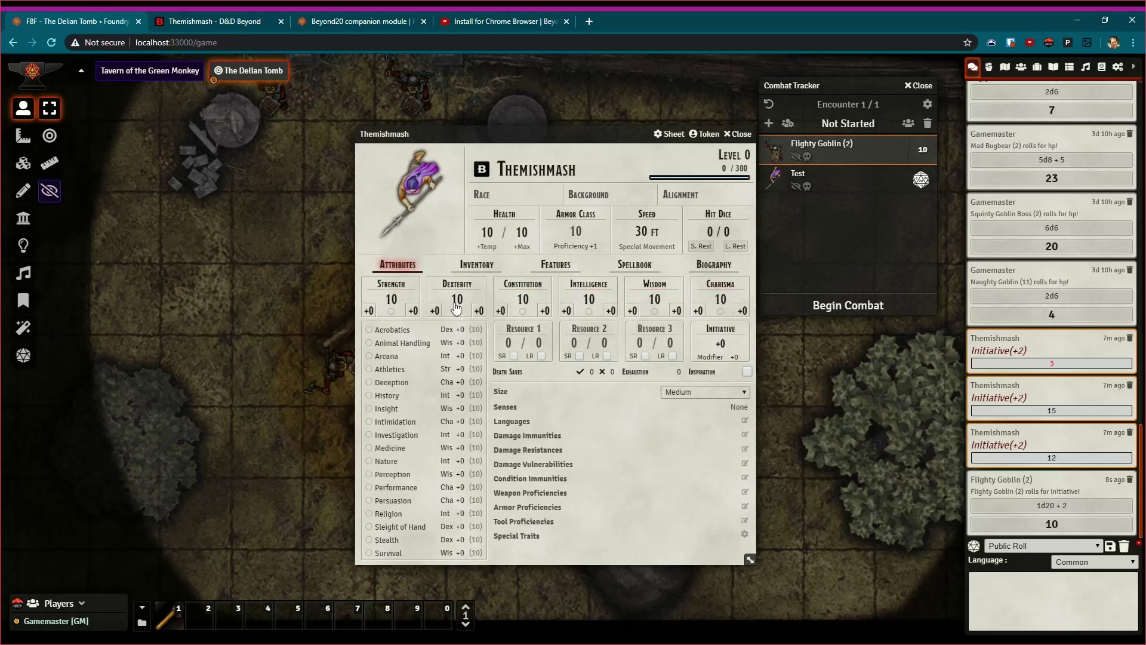
click(737, 133)
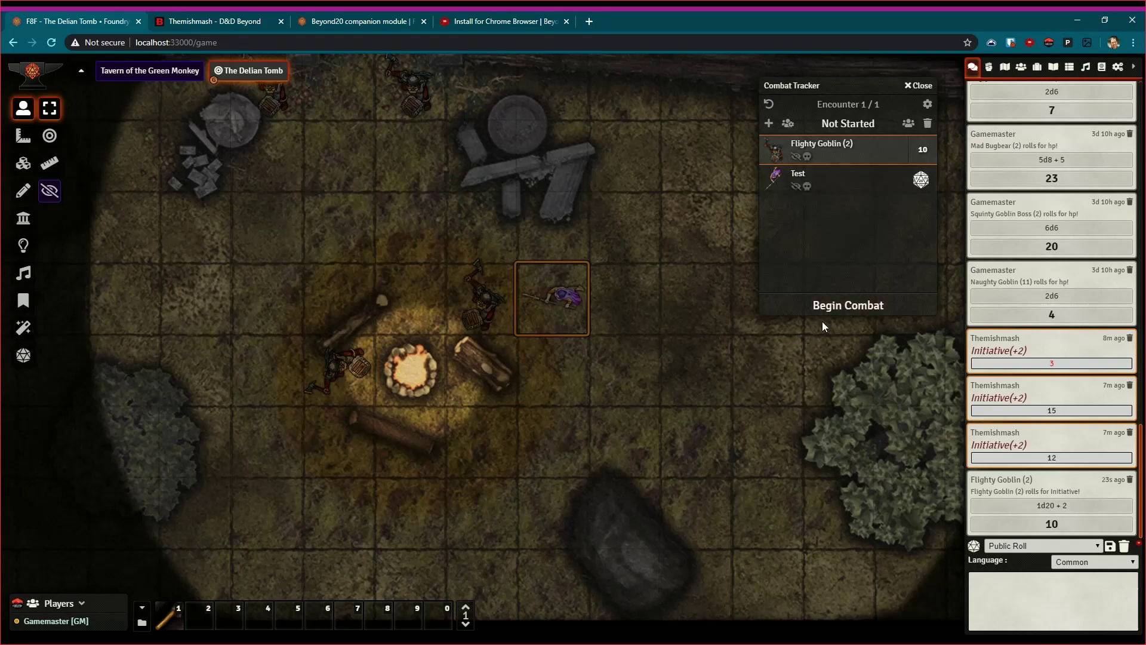
Step: Roll Themishmash's initiative from the D&D Beyond sheet through Beyond 20 and check the roll in the Foundry VTT chat and tracker
click(197, 22)
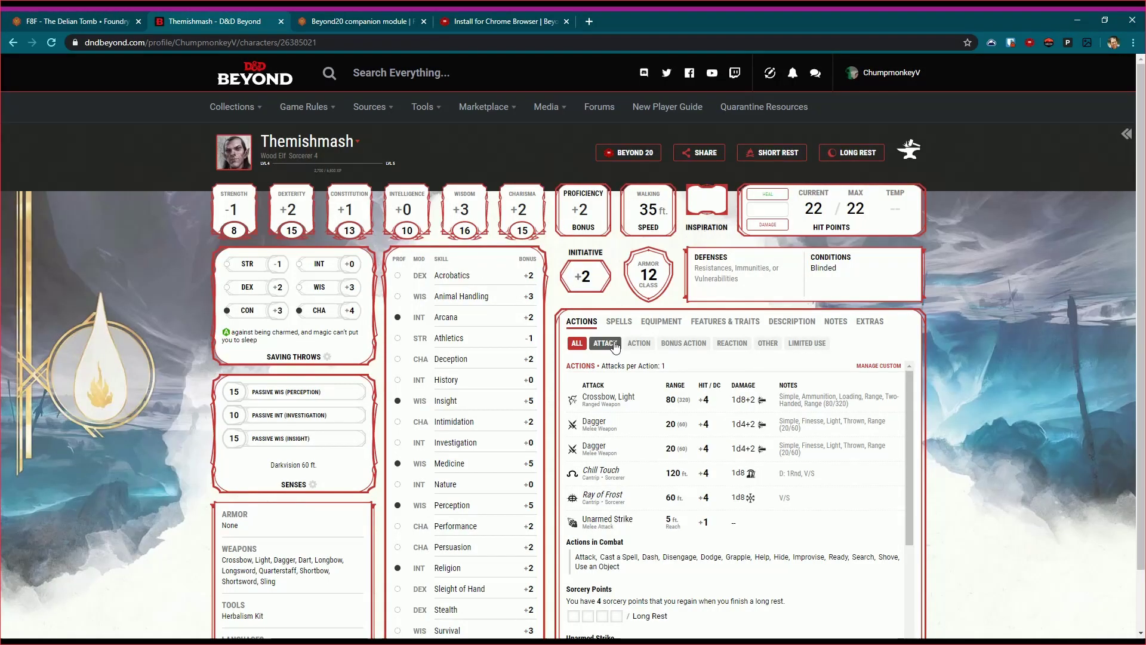
click(585, 278)
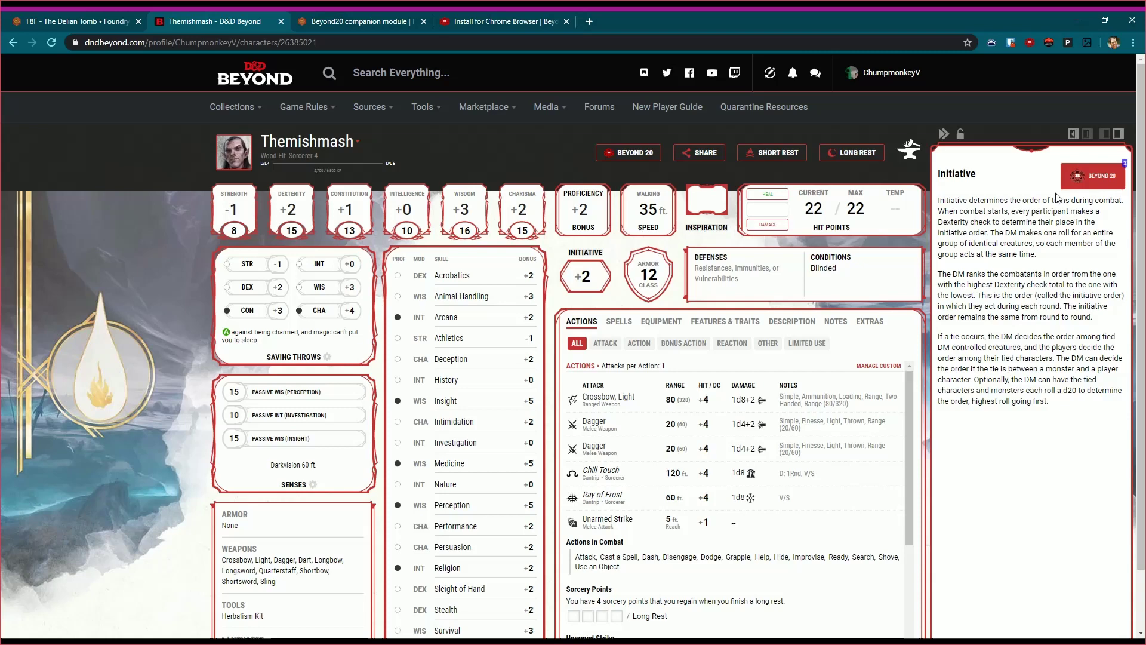
click(1087, 179)
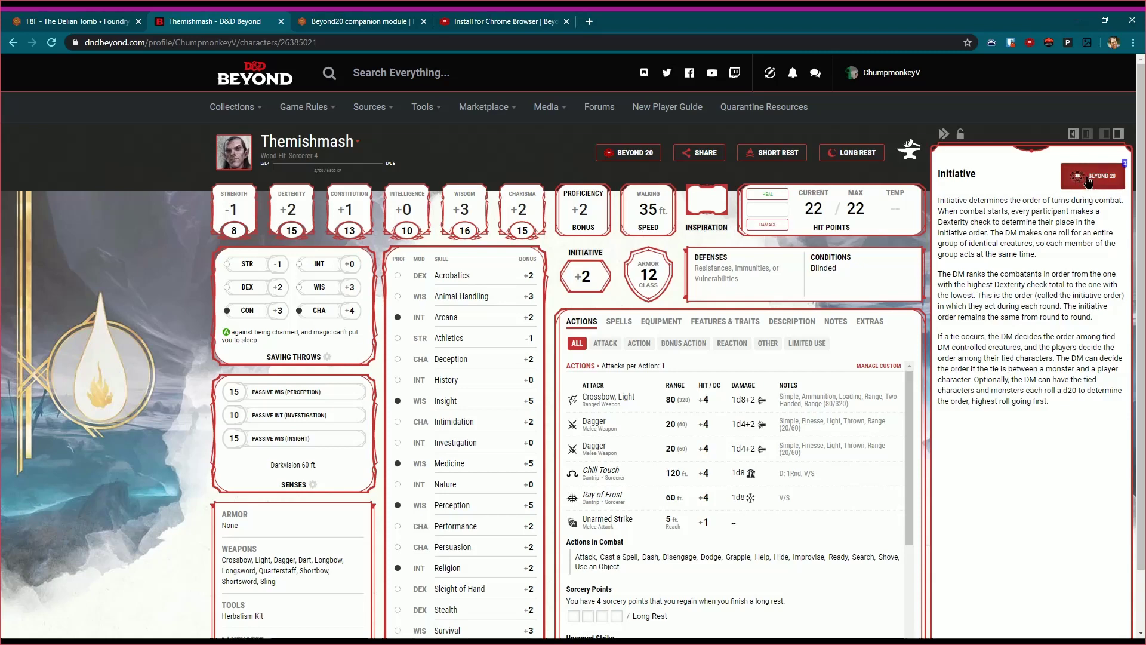
click(73, 22)
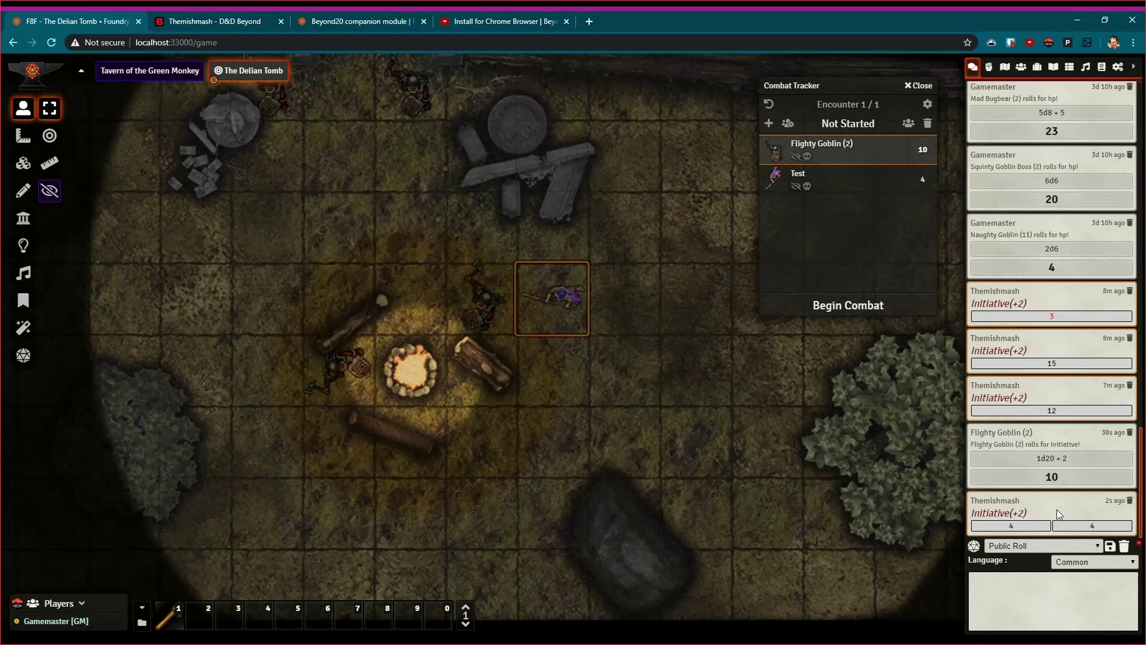
mouse_move(1012, 528)
Step: End the current combat encounter and empty the turn tracker
click(840, 178)
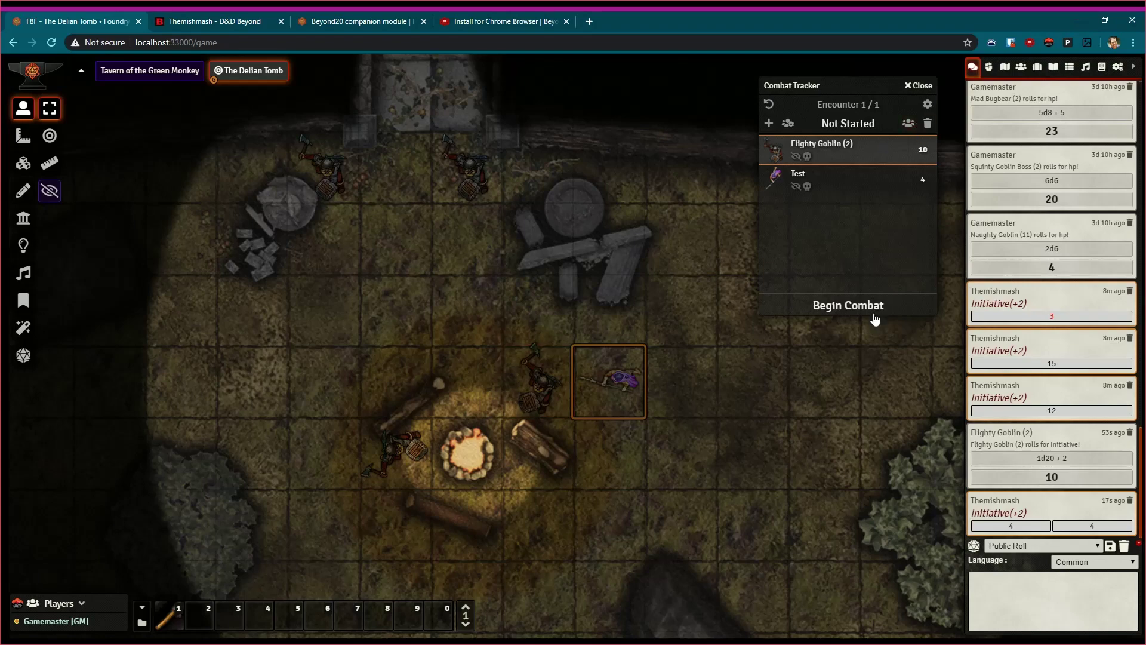
click(927, 124)
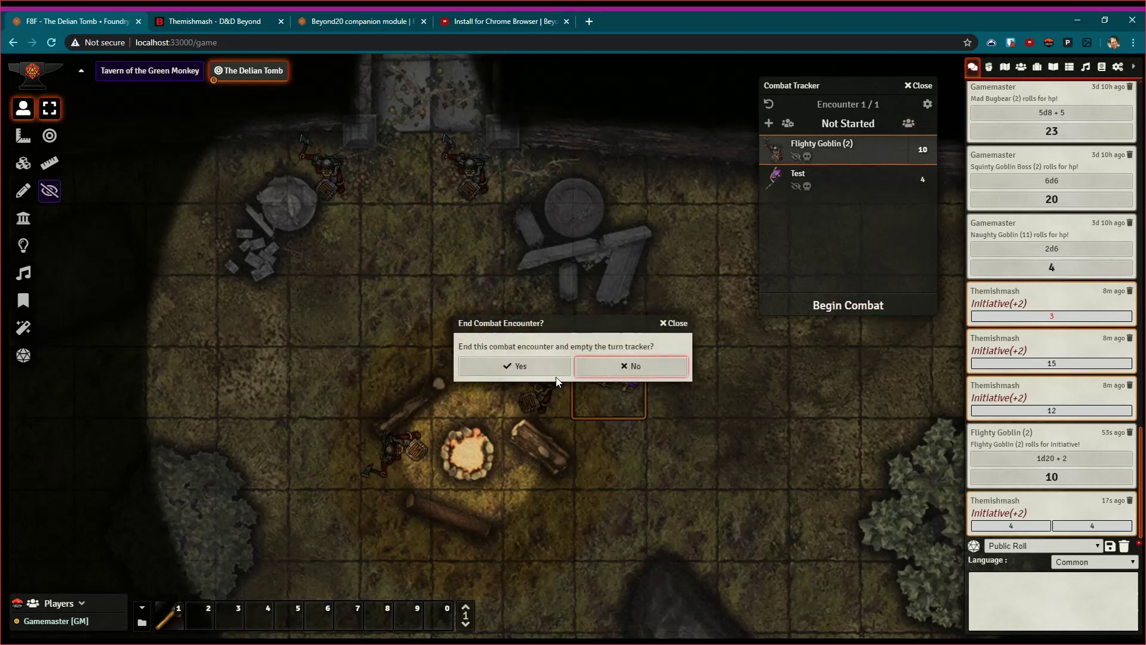
key(Return)
click(686, 447)
Step: Add the goblin and the Themishmash token beside the campfire to a new combat encounter
drag(478, 269, 693, 427)
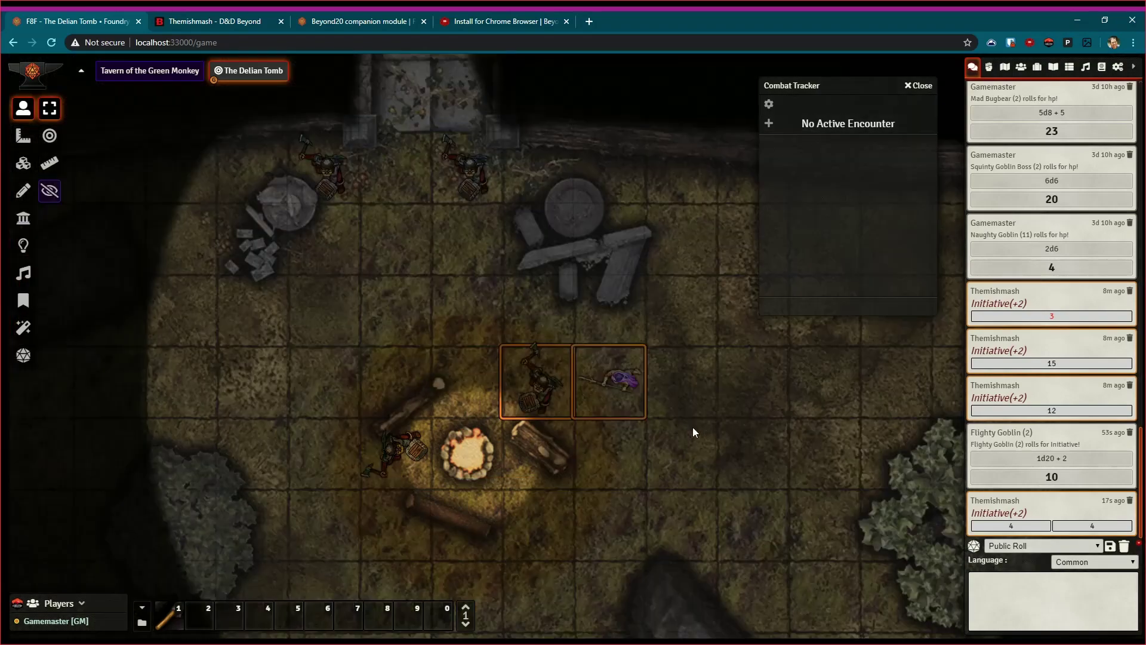
right_click(640, 403)
click(670, 424)
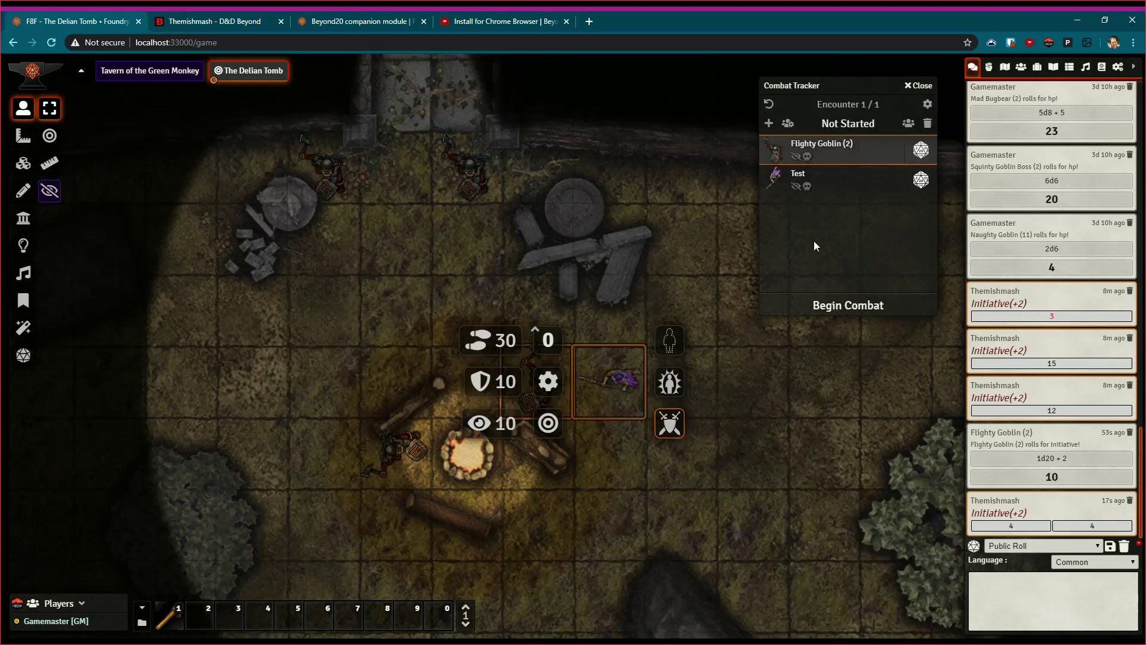
Step: Roll initiative for Flighty Goblin (2) and Test from Foundry's combat tracker, and open Themishmash's character sheet
click(920, 150)
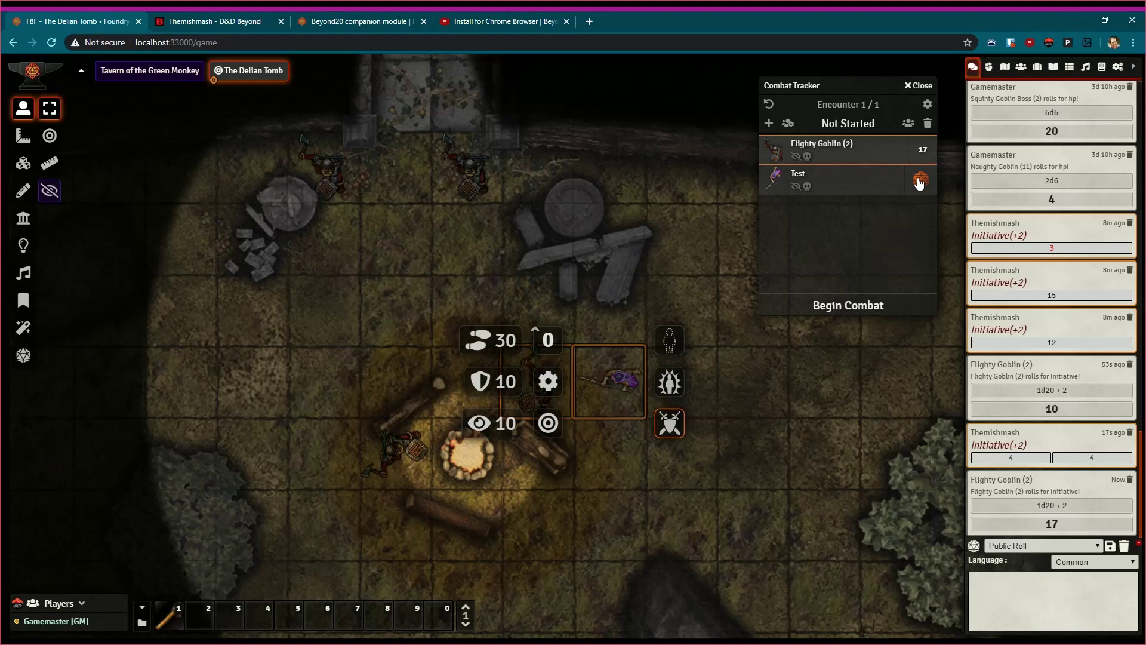
click(919, 180)
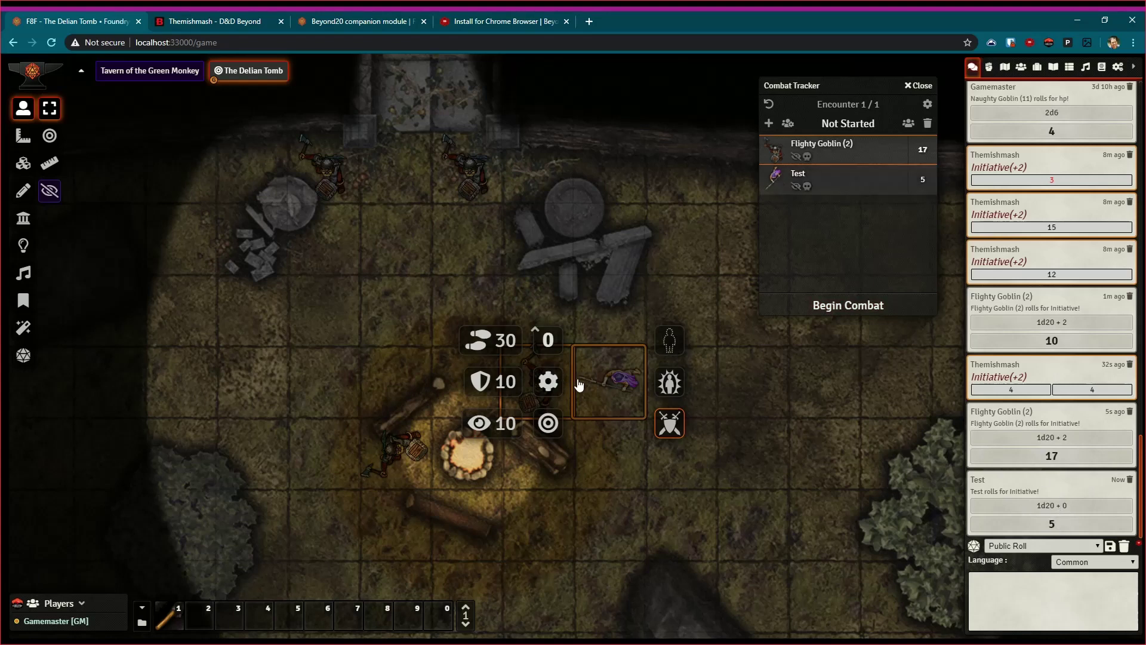
double_click(617, 382)
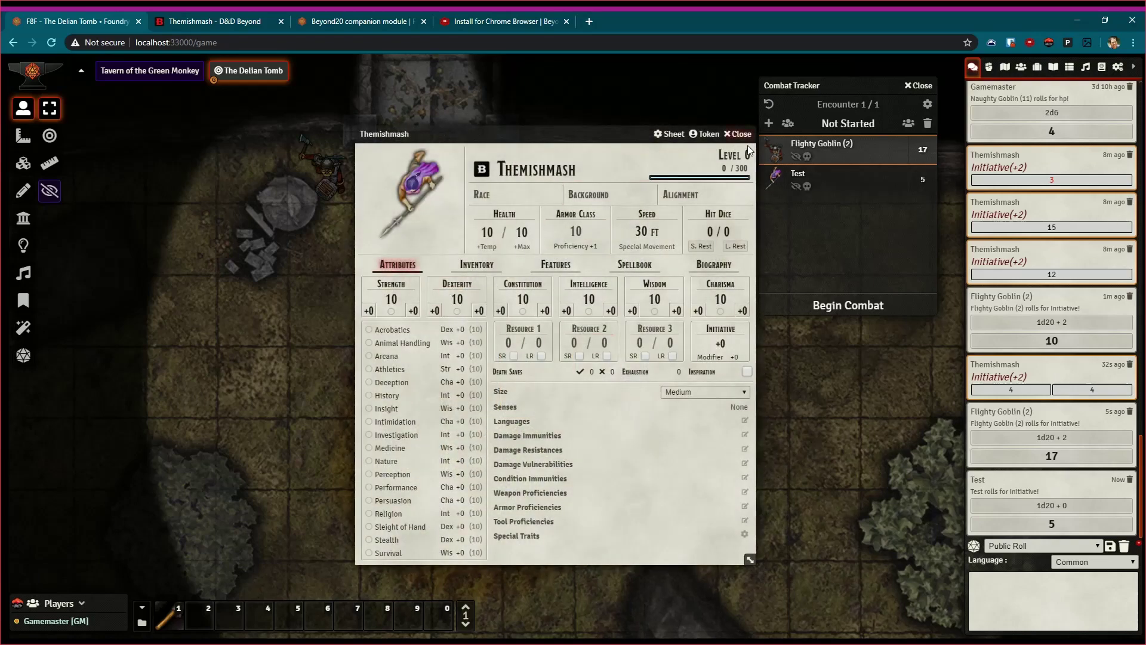
Step: Close Themishmash's character sheet and inspect the dice breakdown of Flighty Goblin (2)'s latest initiative roll in the chat
key(Escape)
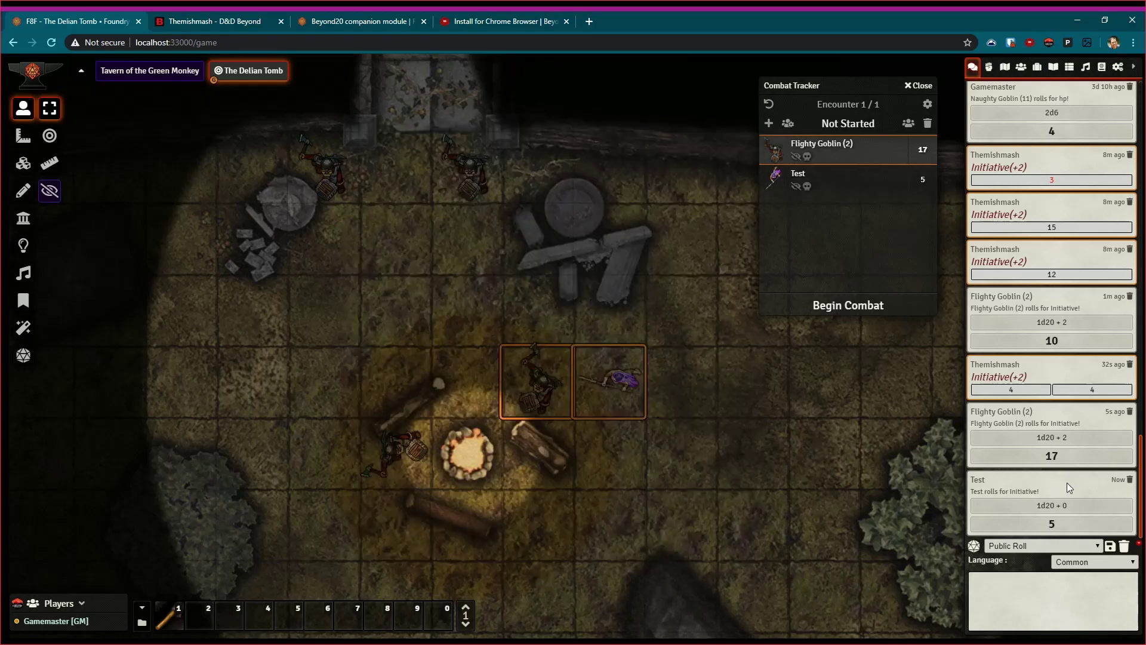
click(1058, 435)
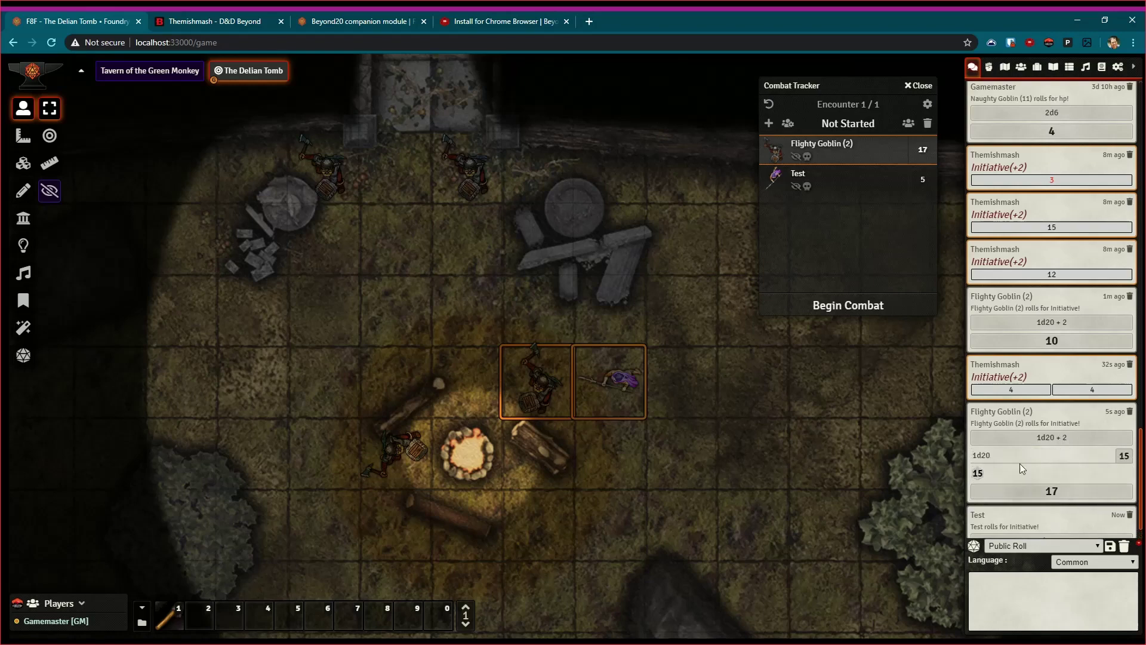
click(1054, 437)
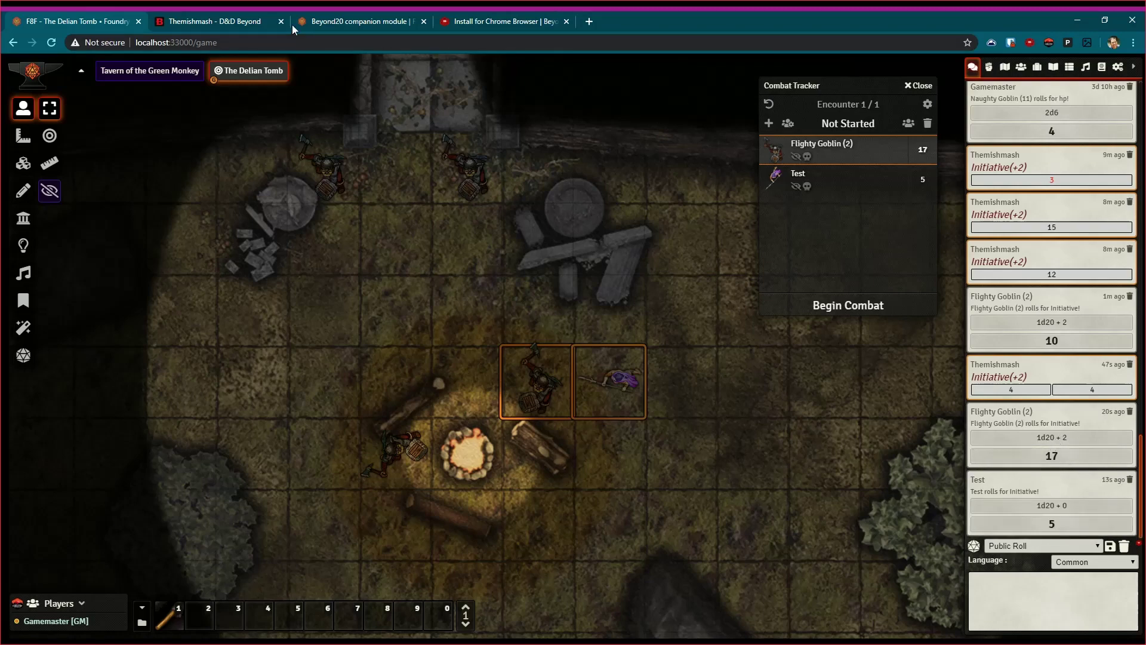
Step: Clear the turn tracker by ending the current combat encounter in Foundry VTT
click(212, 27)
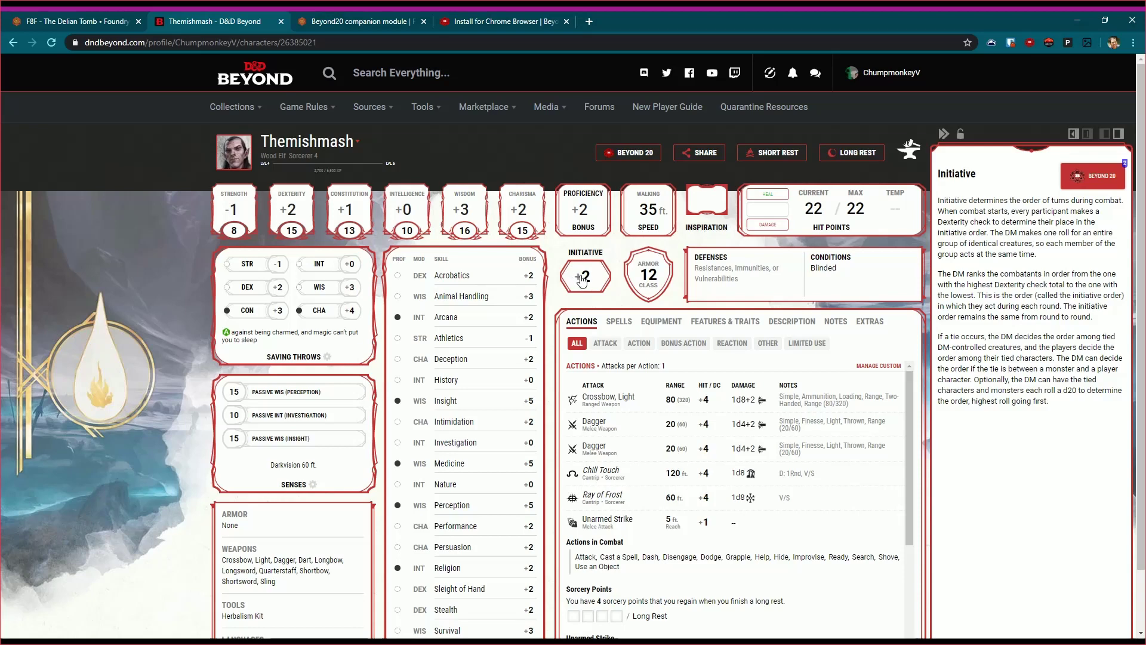
click(86, 24)
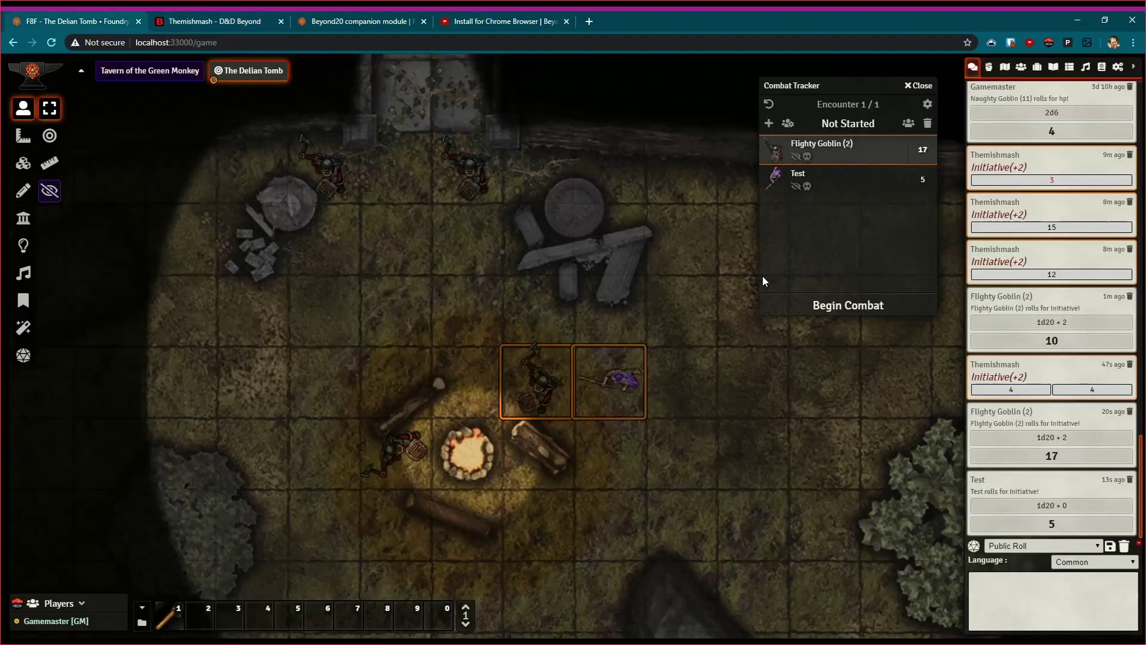
click(927, 123)
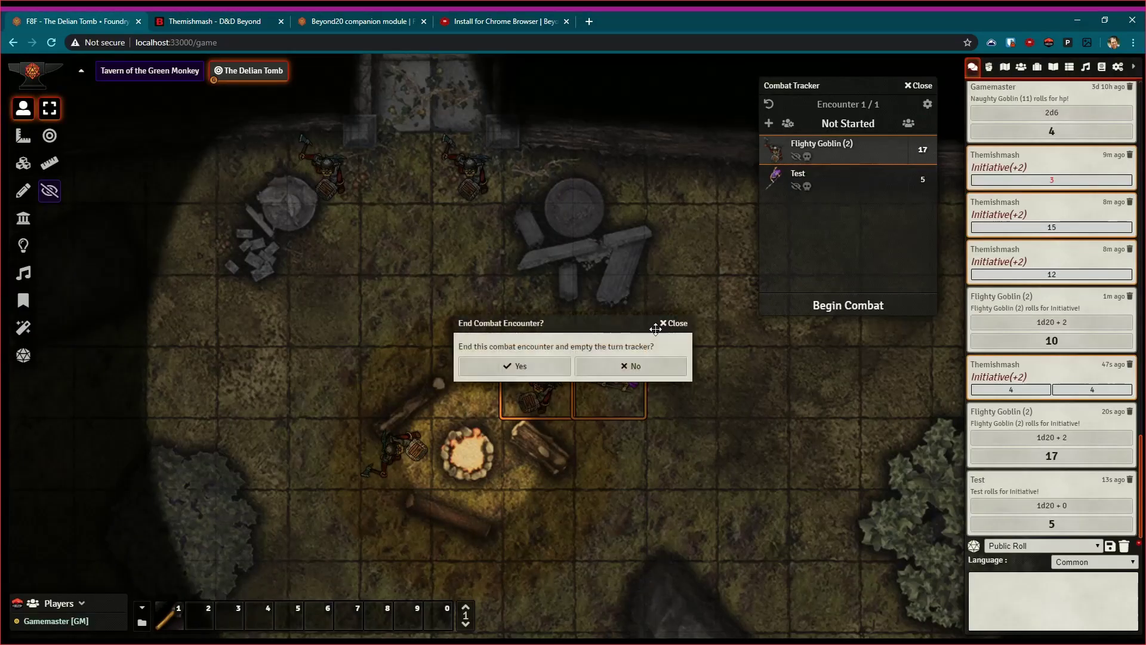
click(537, 364)
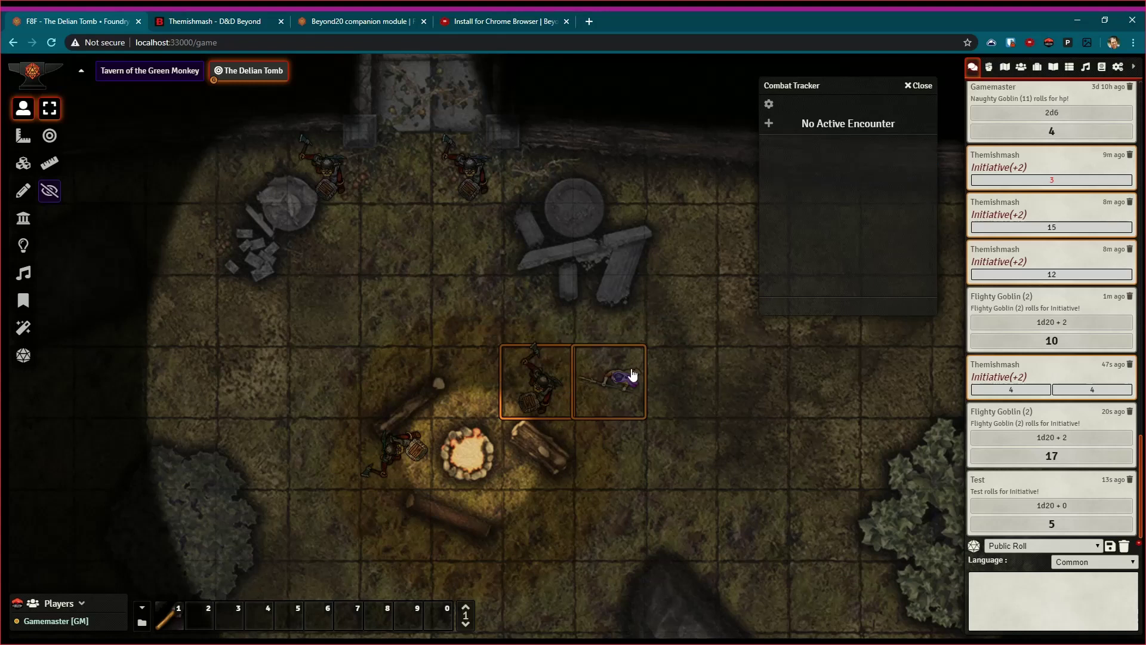
Step: Add the two selected tokens to a new encounter, roll initiative for only Flighty Goblin (2), and deselect the tokens
right_click(621, 385)
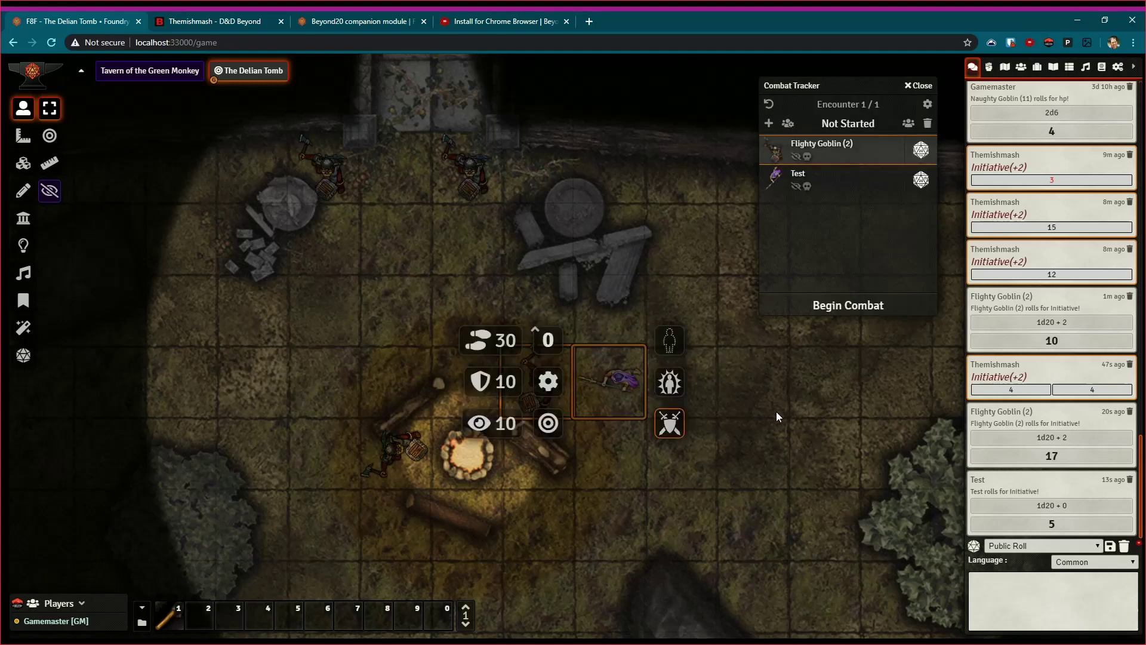
click(919, 151)
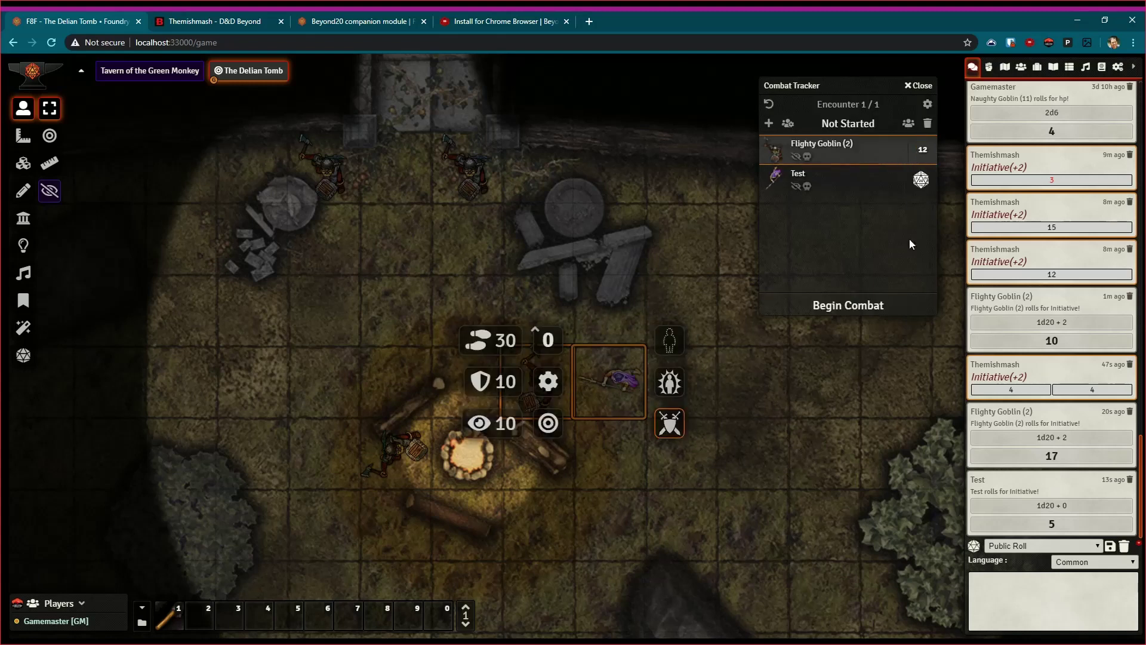
click(801, 402)
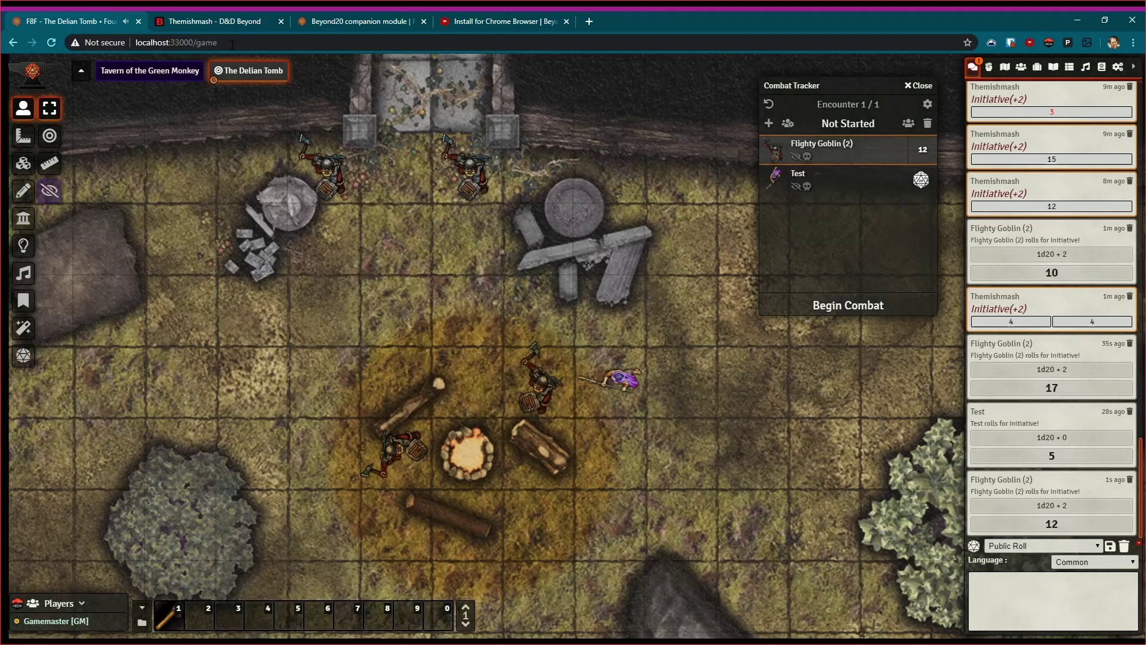
Step: Roll Themishmash's initiative from the D&D Beyond sheet through Beyond 20 with no token selected in Foundry VTT
key(ctrl+Tab)
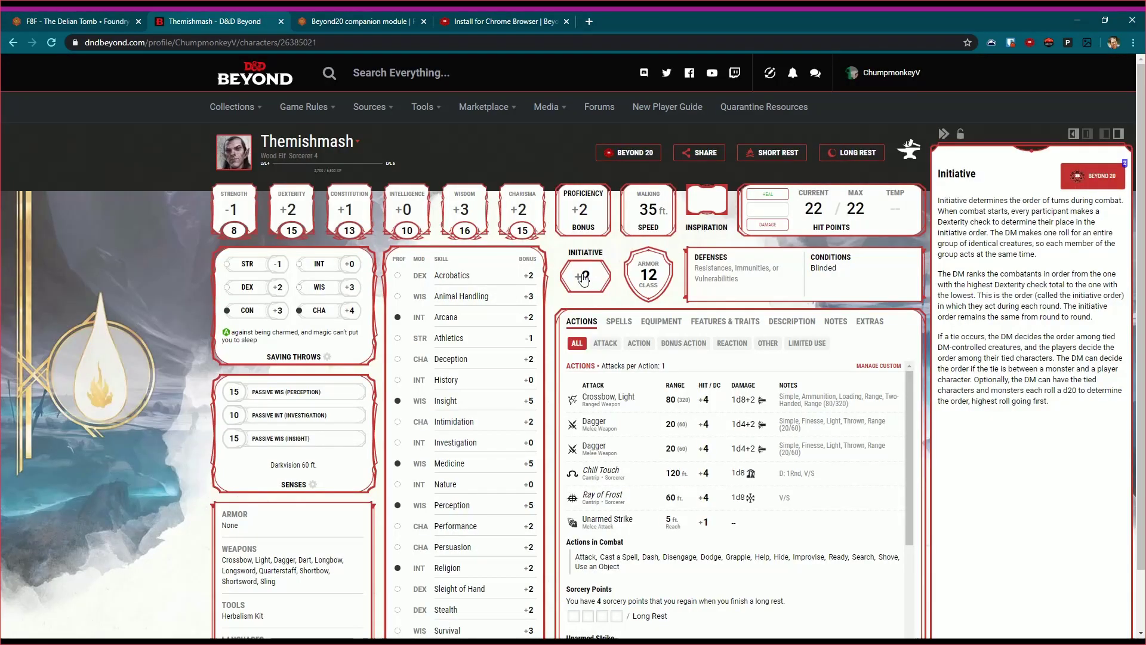
click(1077, 188)
key(ctrl+shift+Tab)
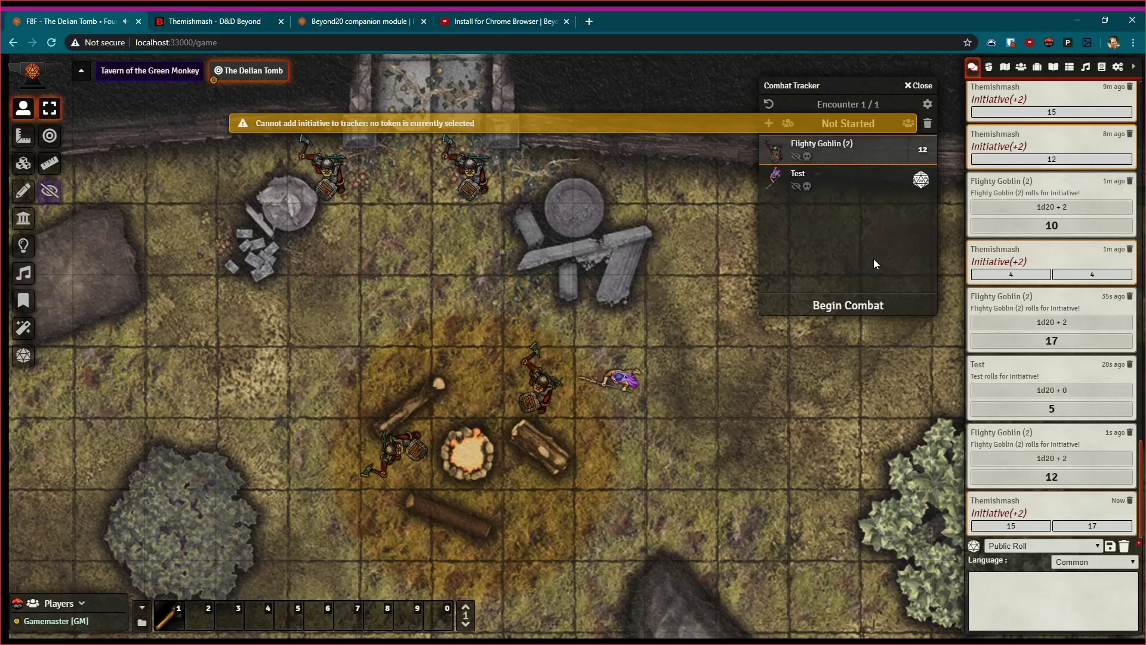
Step: With the Themishmash token selected, roll its initiative from D&D Beyond through Beyond 20, and begin combat in Foundry VTT
click(612, 380)
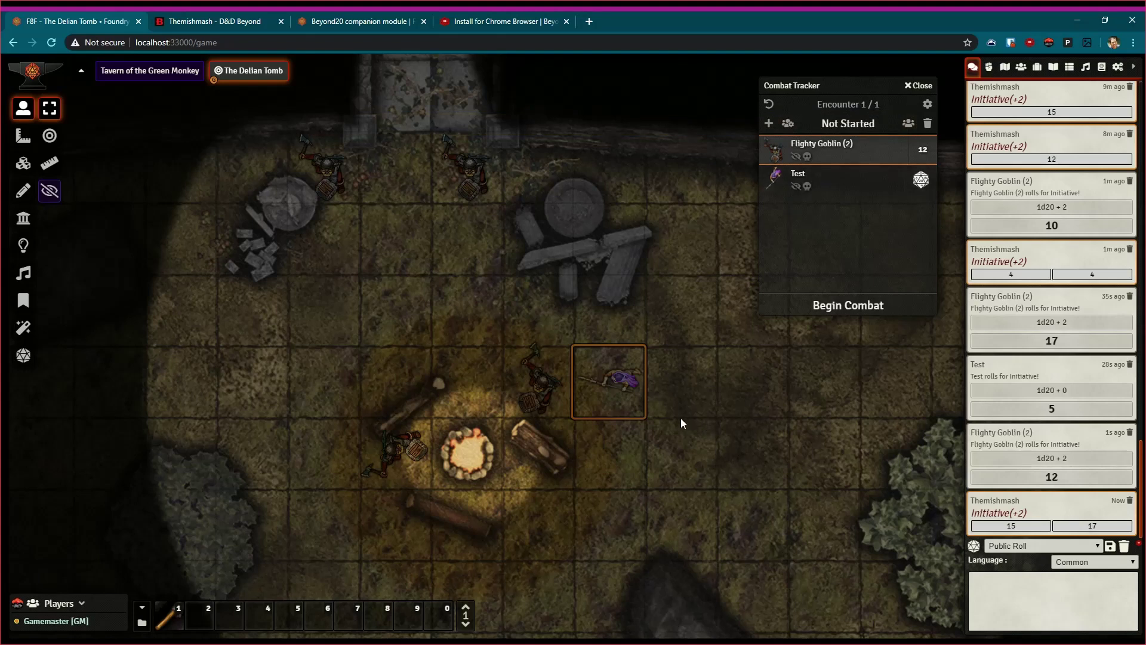
click(190, 23)
click(1109, 175)
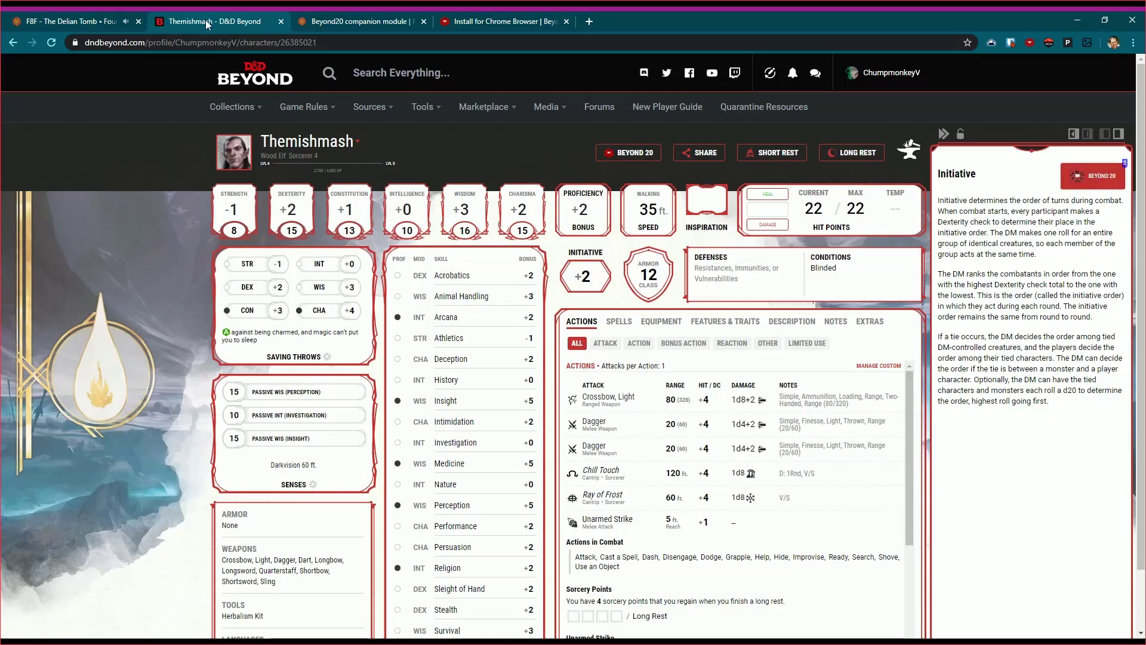
click(72, 21)
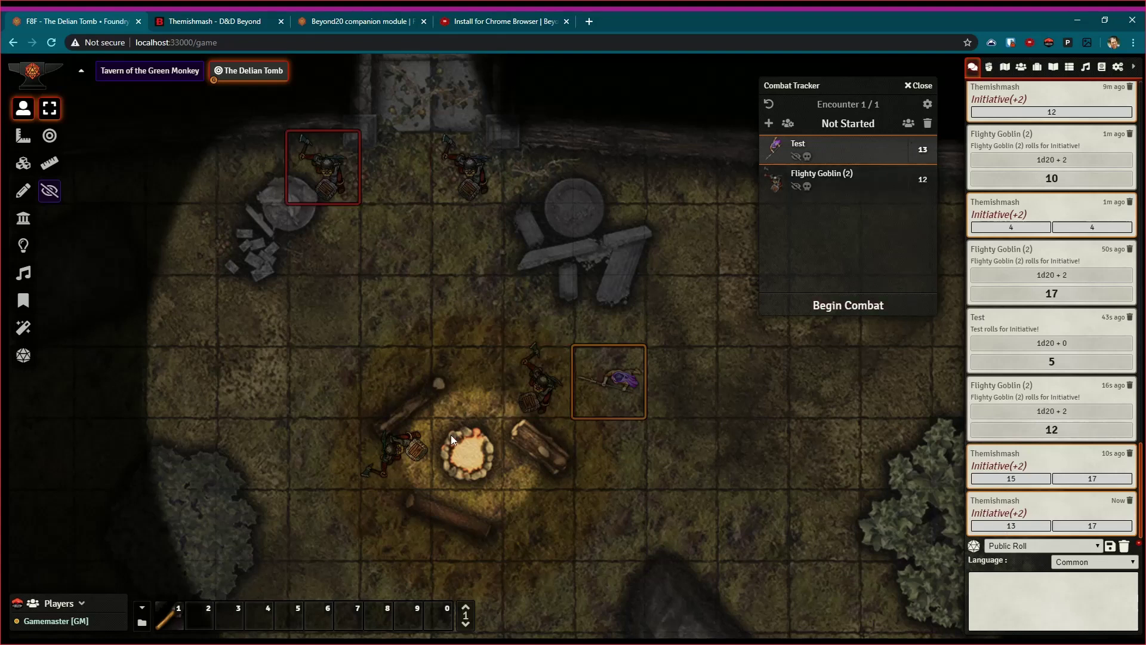
click(835, 316)
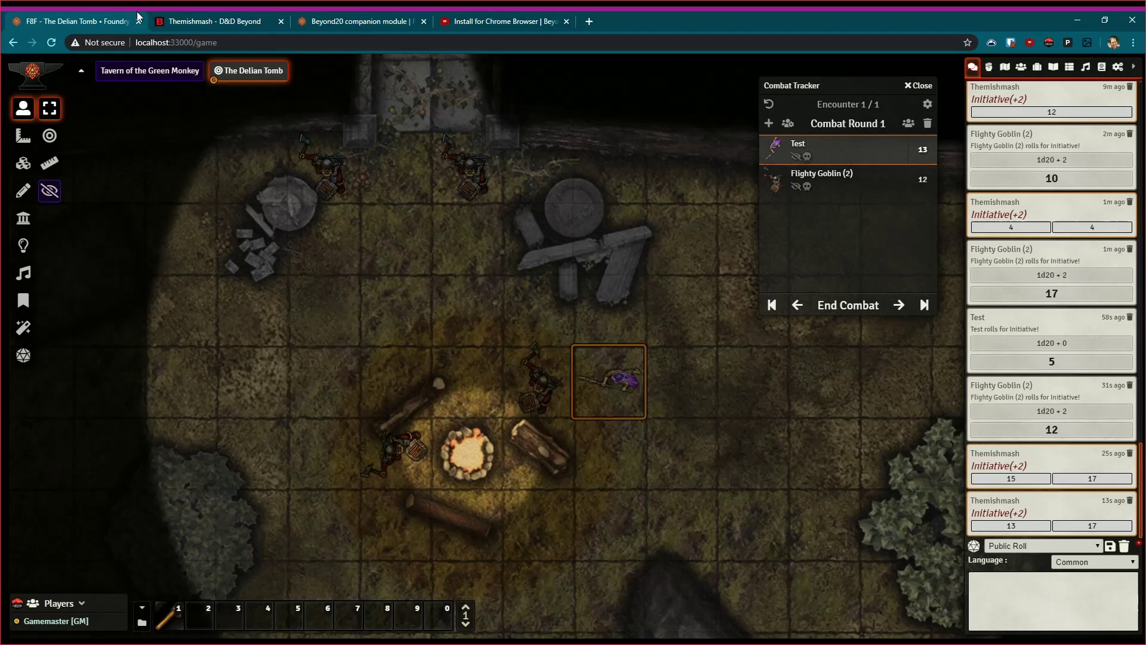
Step: Display the Chill Touch cantrip from D&D Beyond in the Foundry VTT chat and roll its 1d8 necrotic damage from the card
click(189, 22)
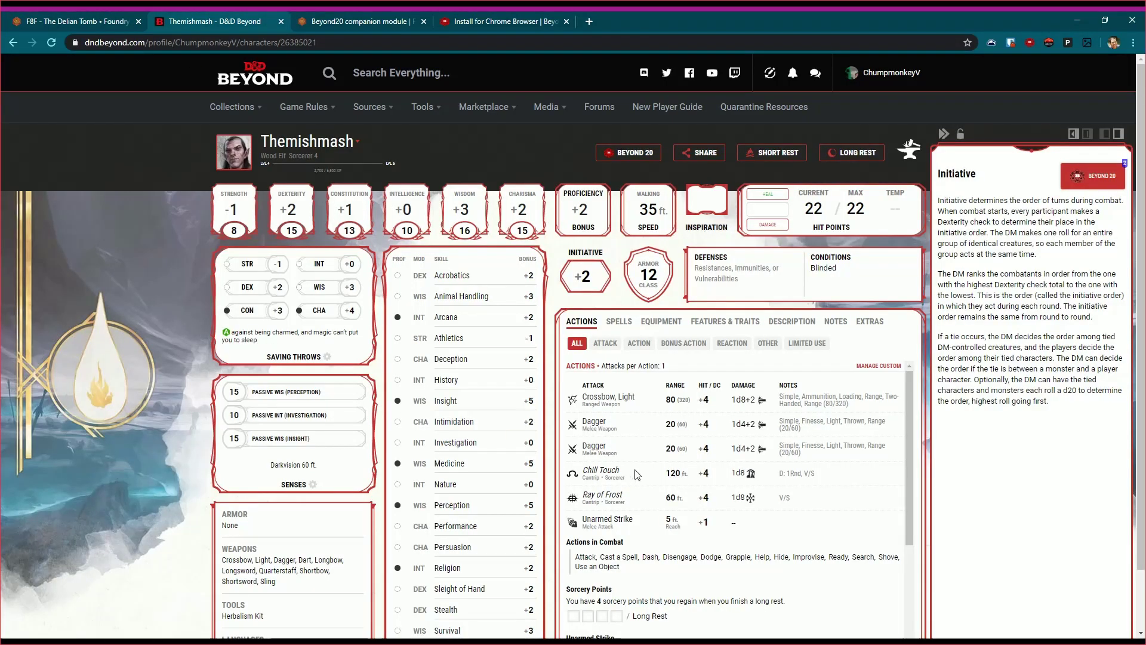
scroll(638, 474, down, 3)
scroll(633, 465, up, 3)
click(653, 468)
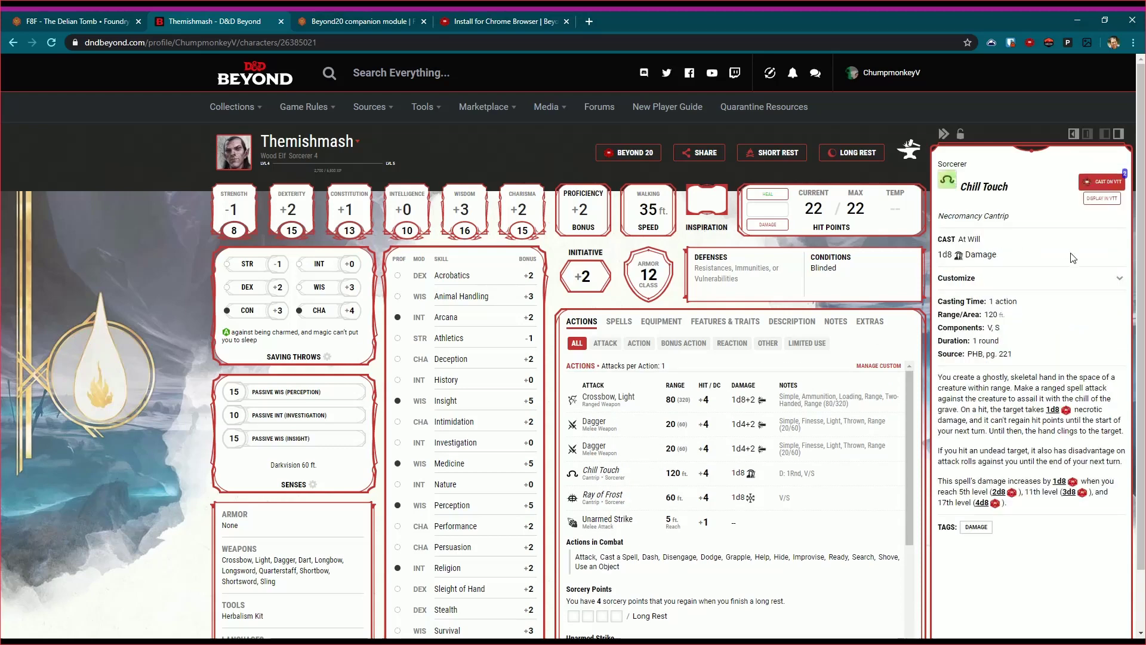
click(1100, 199)
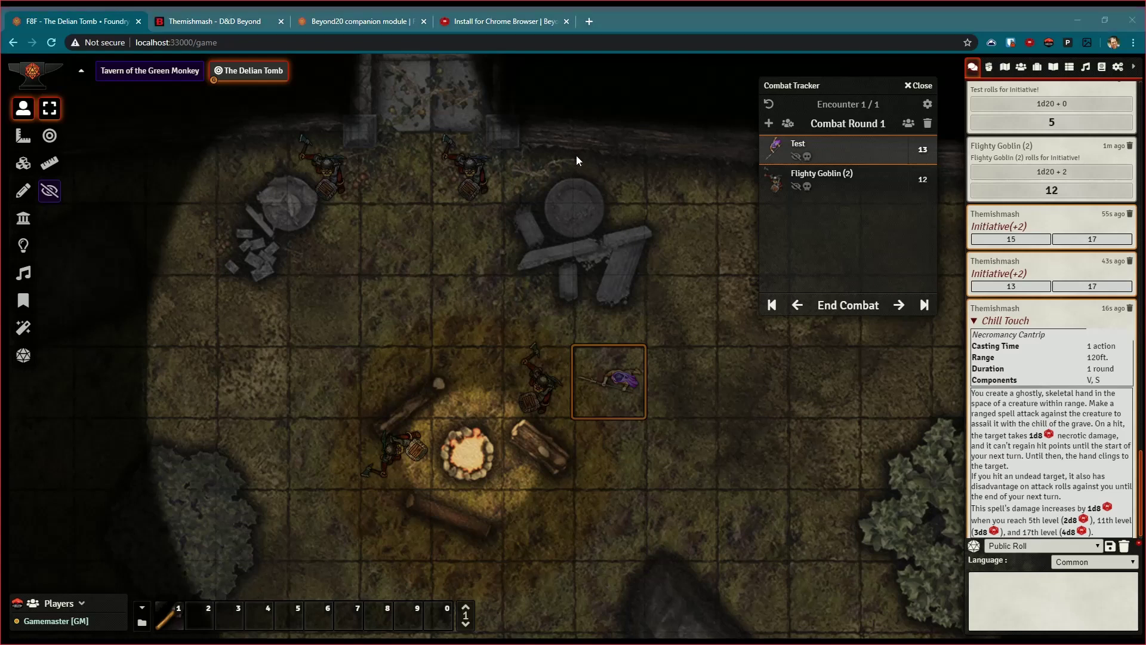
click(606, 152)
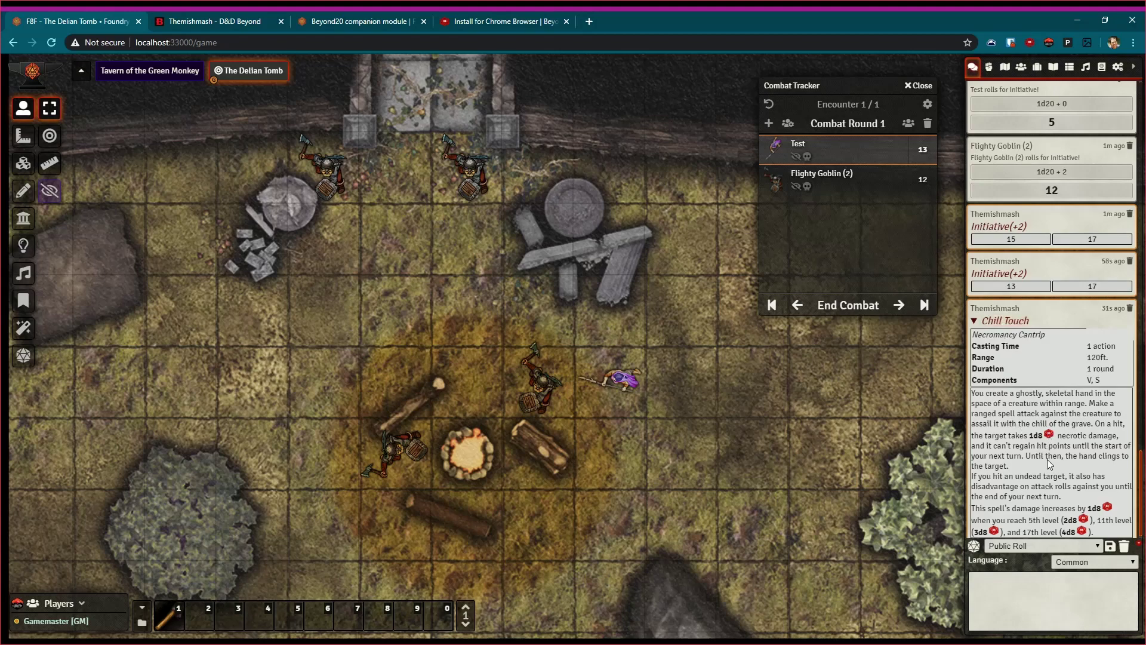
click(1049, 435)
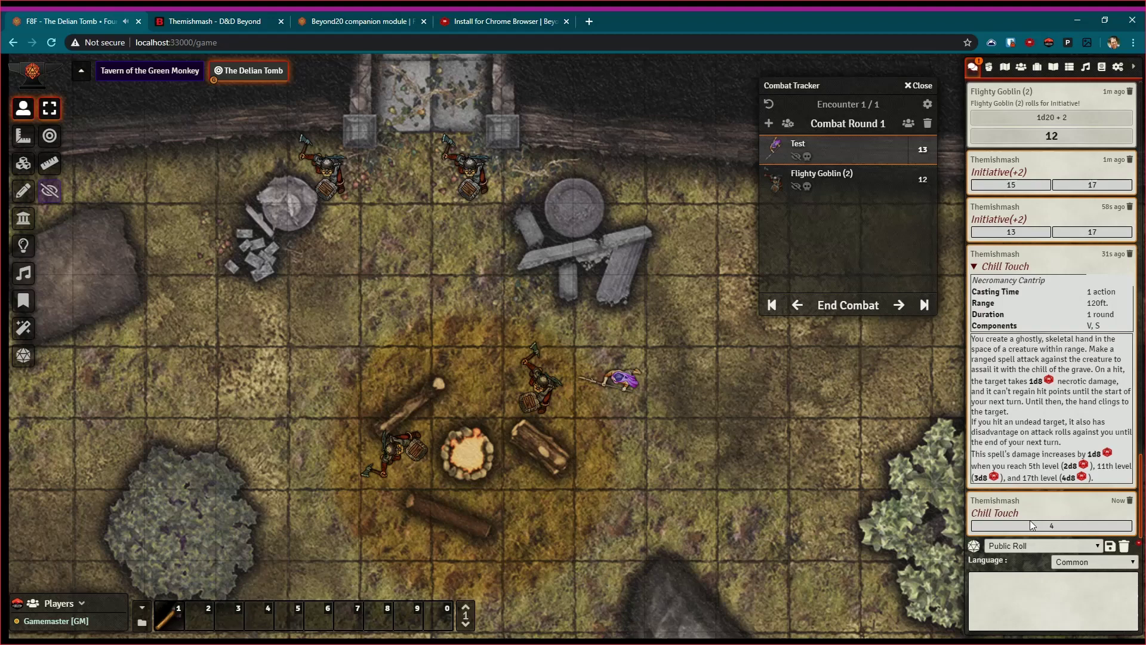
Step: Cast Chill Touch on the VTT from D&D Beyond and roll its damages from the attack card in the Foundry chat
click(198, 24)
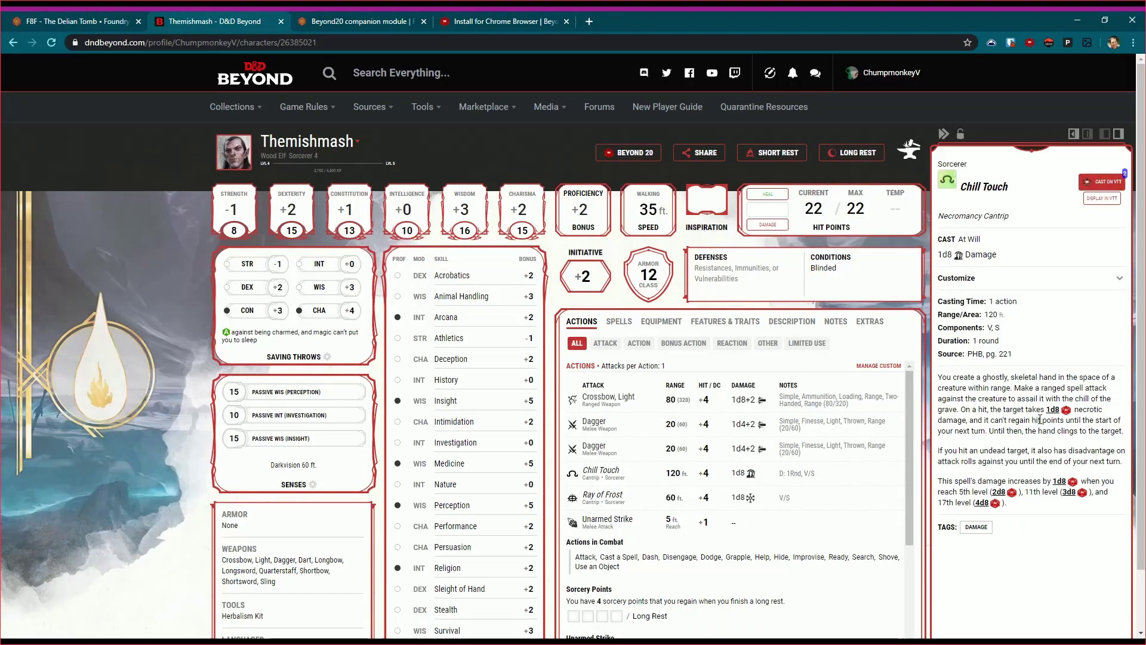
click(1099, 186)
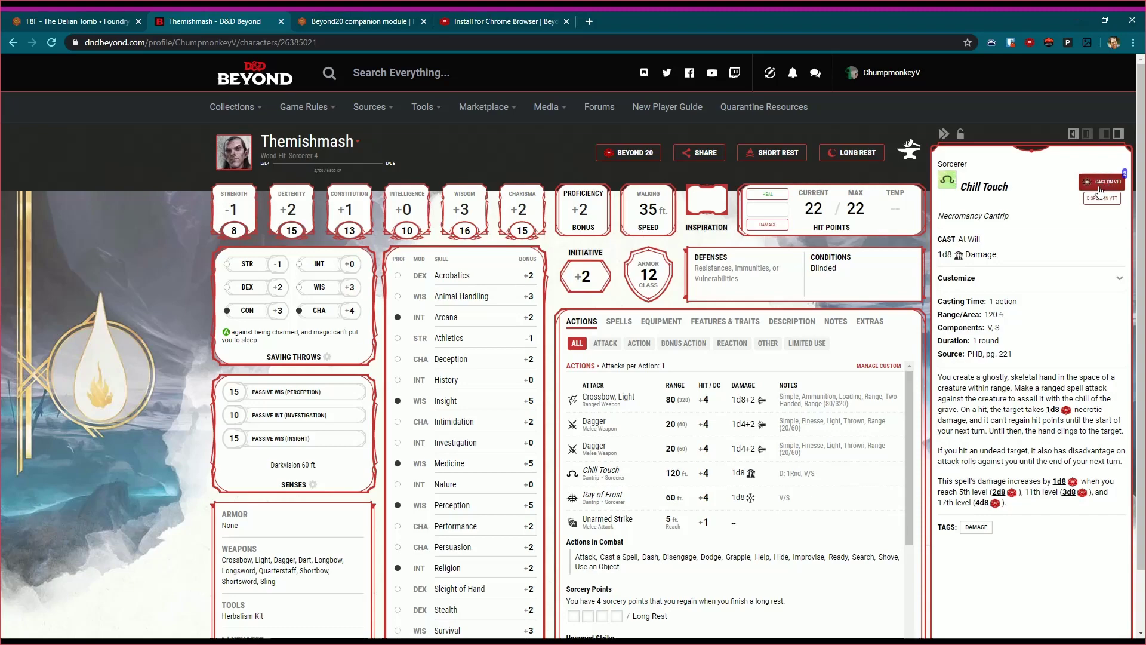
click(80, 24)
mouse_move(1009, 508)
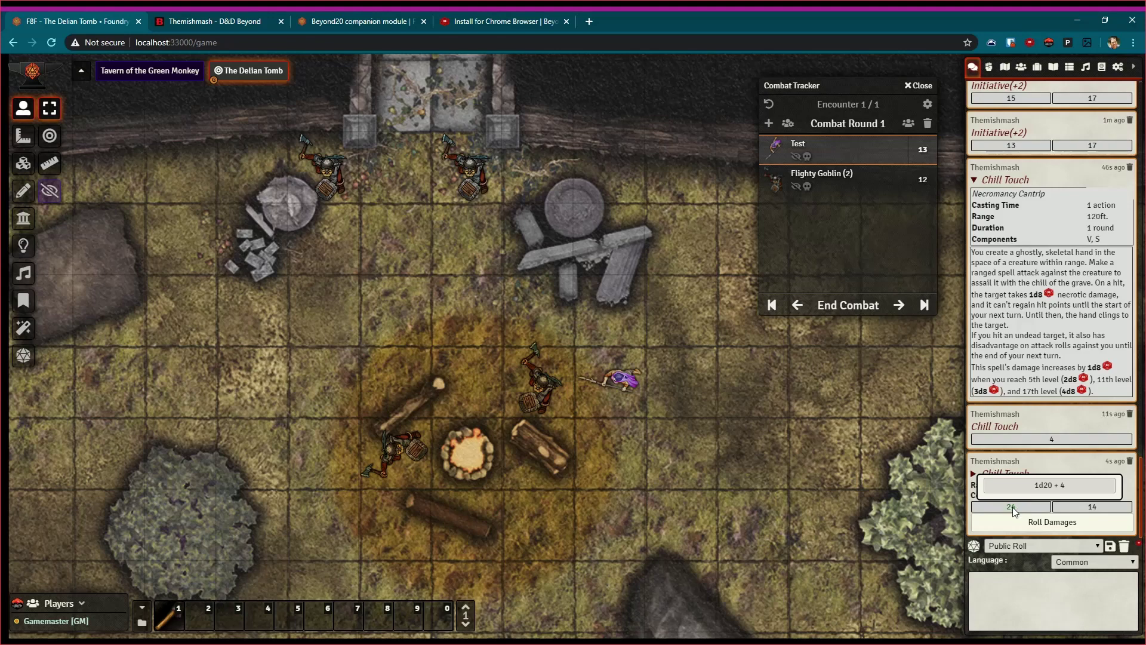
click(1039, 524)
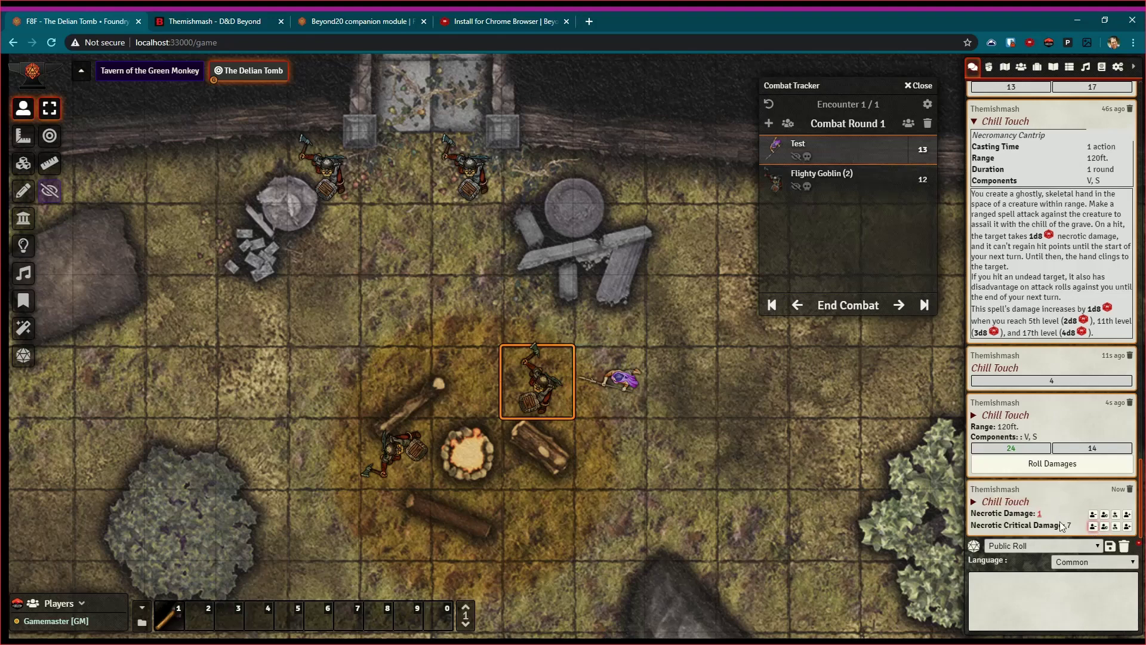
Step: Roll Themishmash's Wisdom check from D&D Beyond through Beyond 20 and view it in the Foundry VTT chat
click(227, 27)
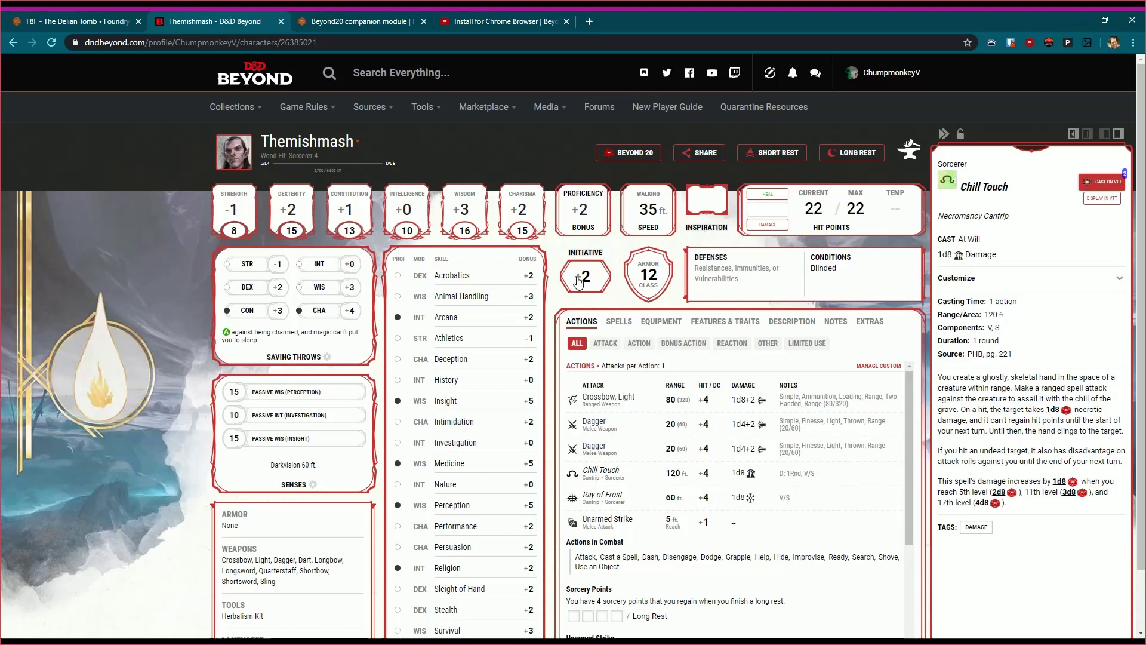
mouse_move(524, 236)
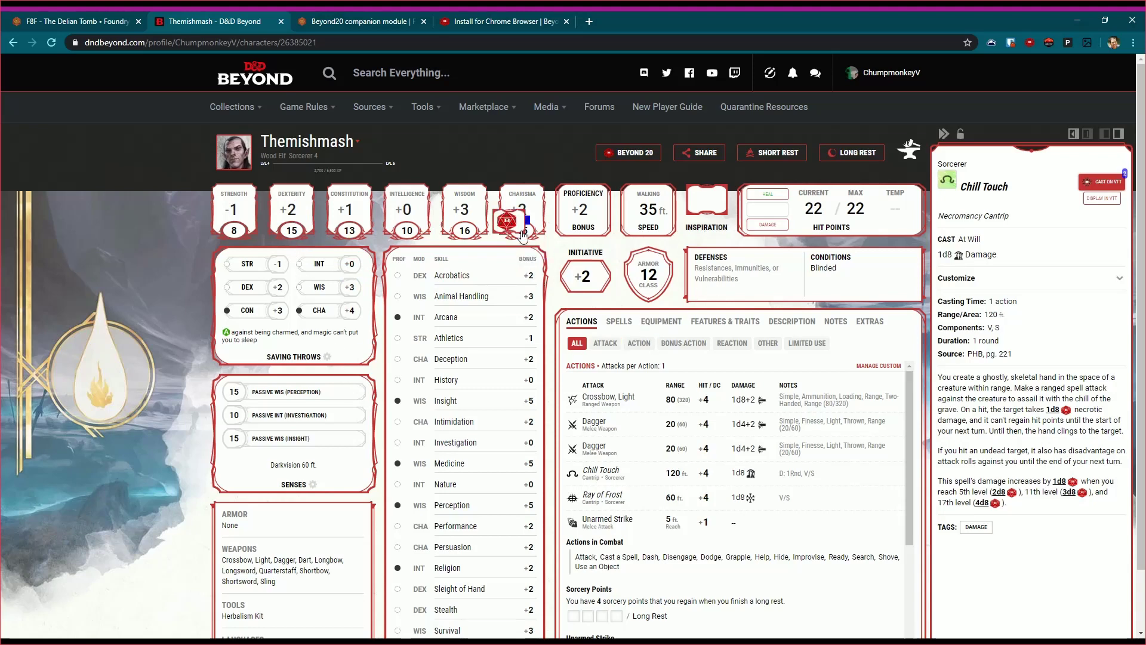
click(467, 234)
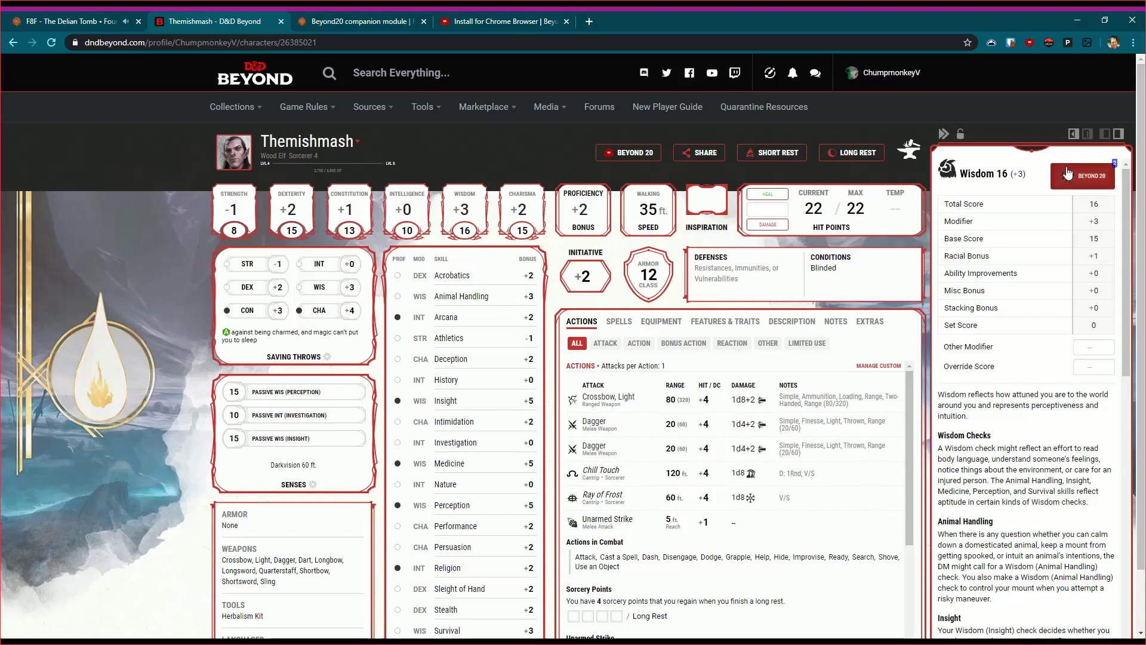
click(72, 21)
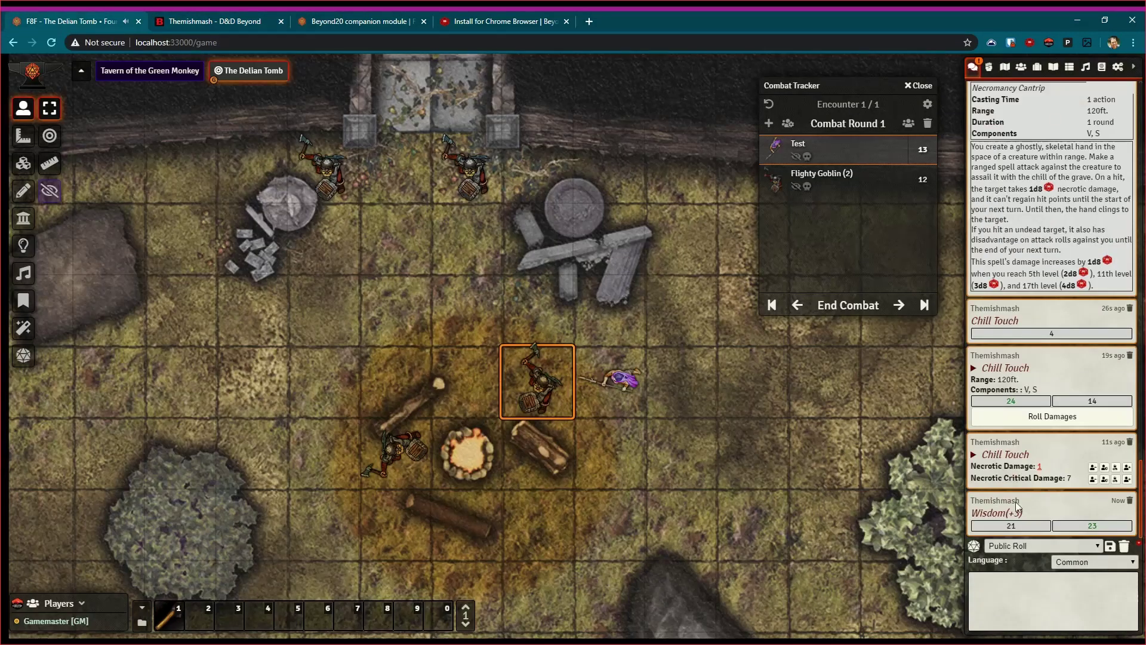
Step: Open Themishmash's passive Perception details in D&D Beyond, look through the Senses description, and return to Foundry VTT
click(206, 23)
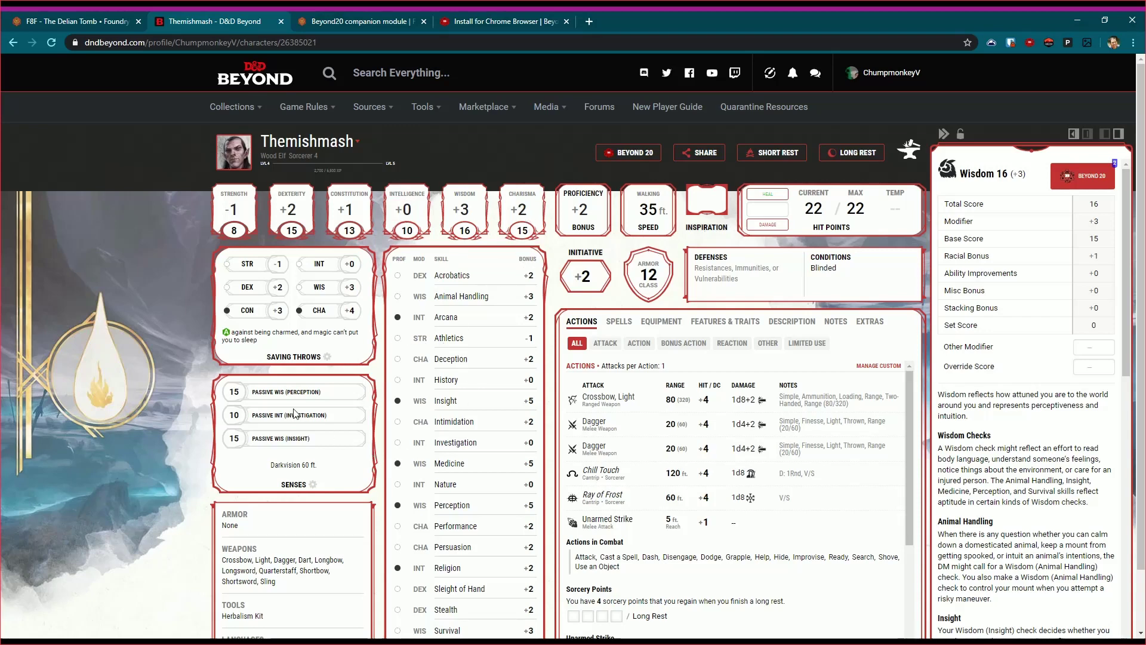
click(286, 393)
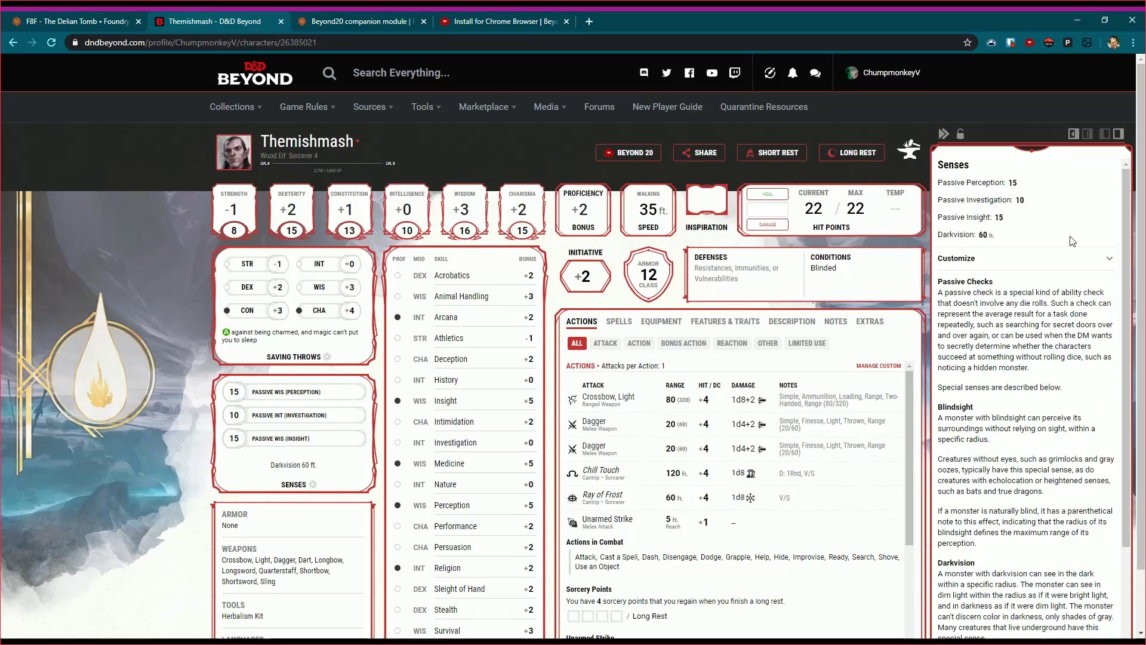
scroll(1071, 239, down, 2)
scroll(1073, 243, up, 2)
click(125, 21)
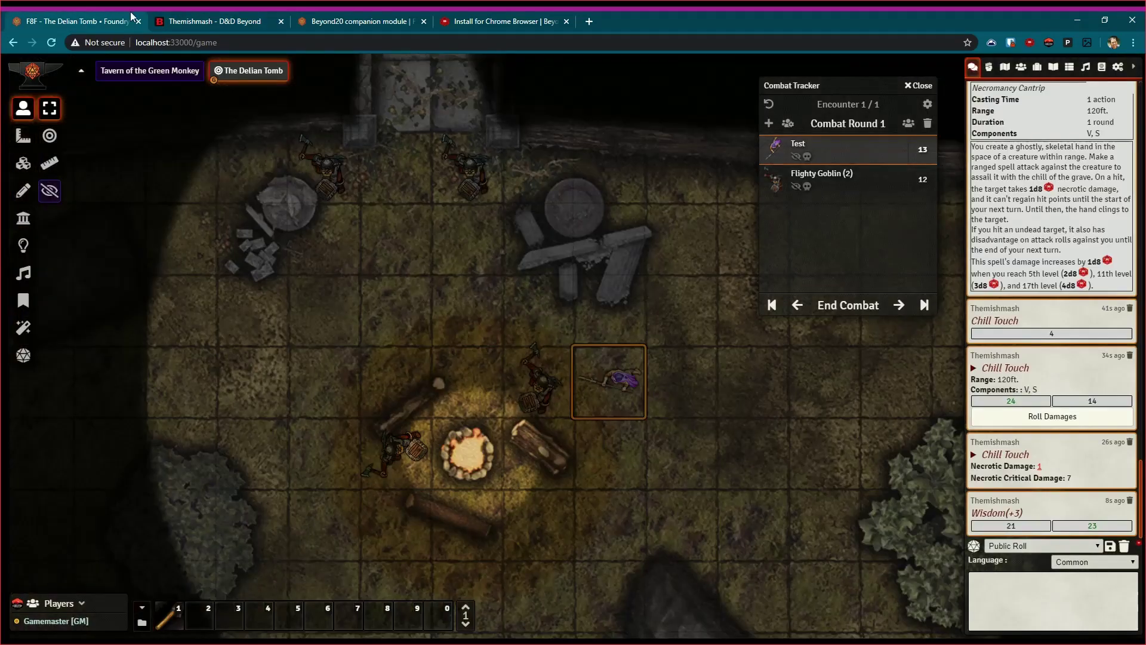
Step: Roll Themishmash's Constitution saving throw from the D&D Beyond character sheet through Beyond 20
click(198, 28)
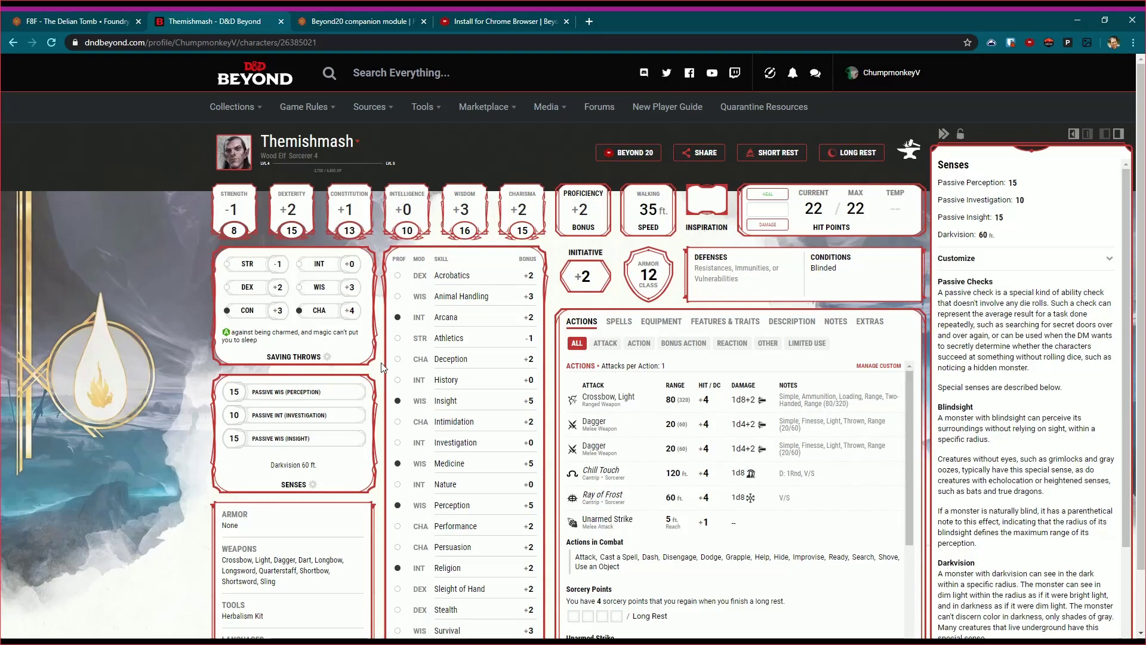
scroll(1075, 239, down, 3)
scroll(1028, 257, up, 3)
scroll(1026, 388, down, 2)
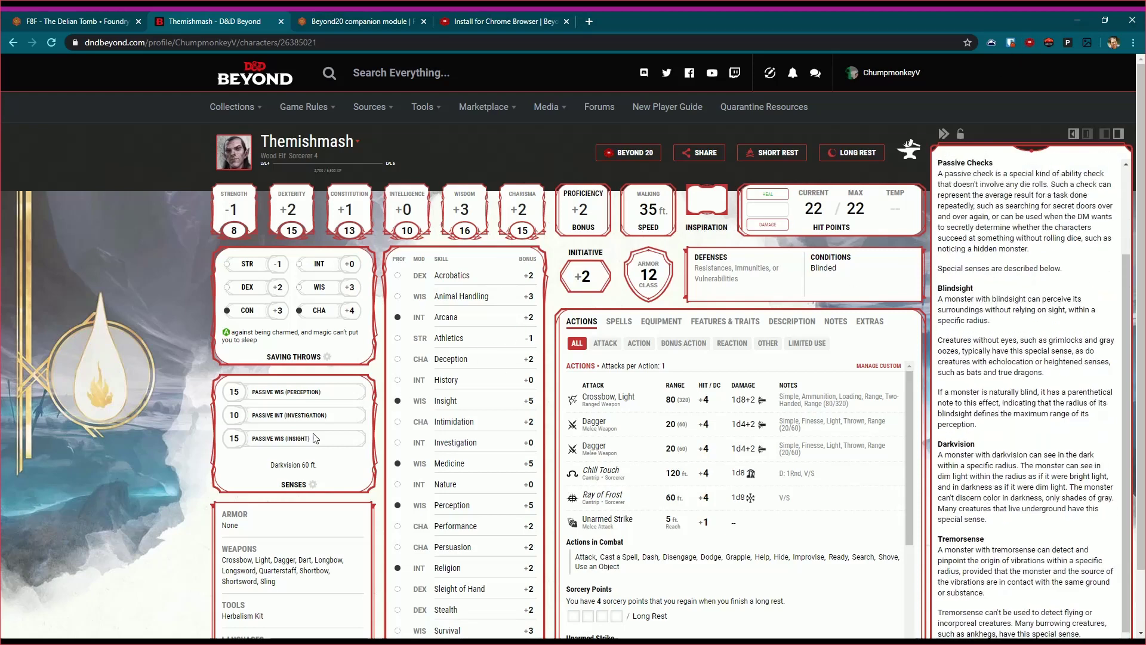
click(278, 309)
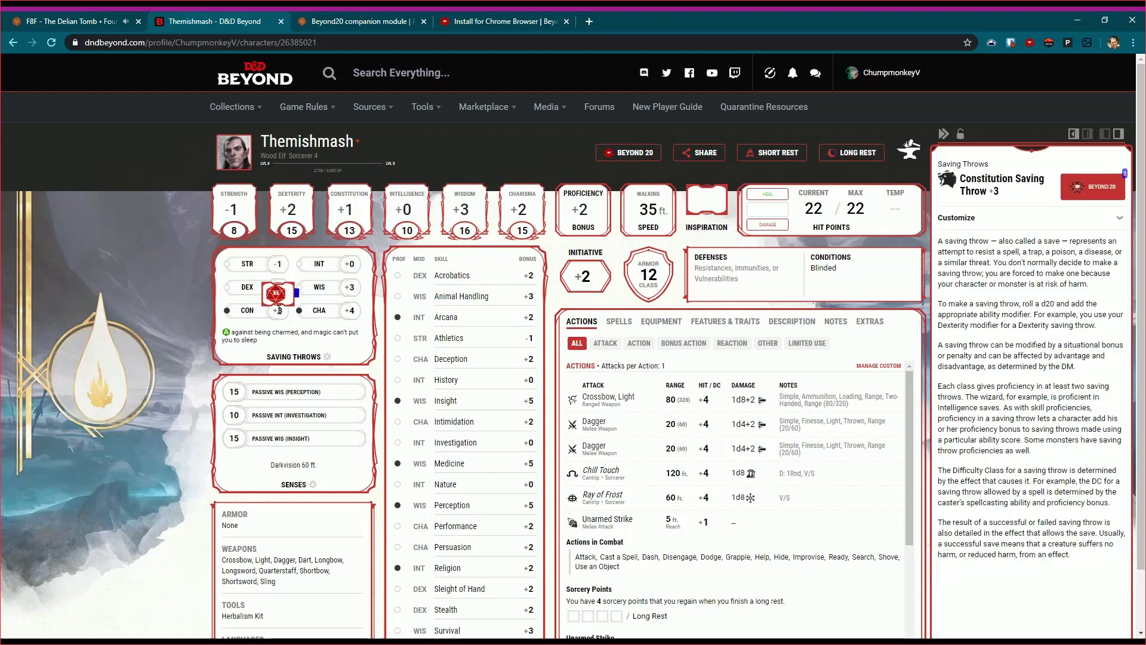
Step: Roll the Constitution saving throw through Beyond 20, view it in the Foundry VTT chat, and return to the D&D Beyond character sheet
click(1101, 188)
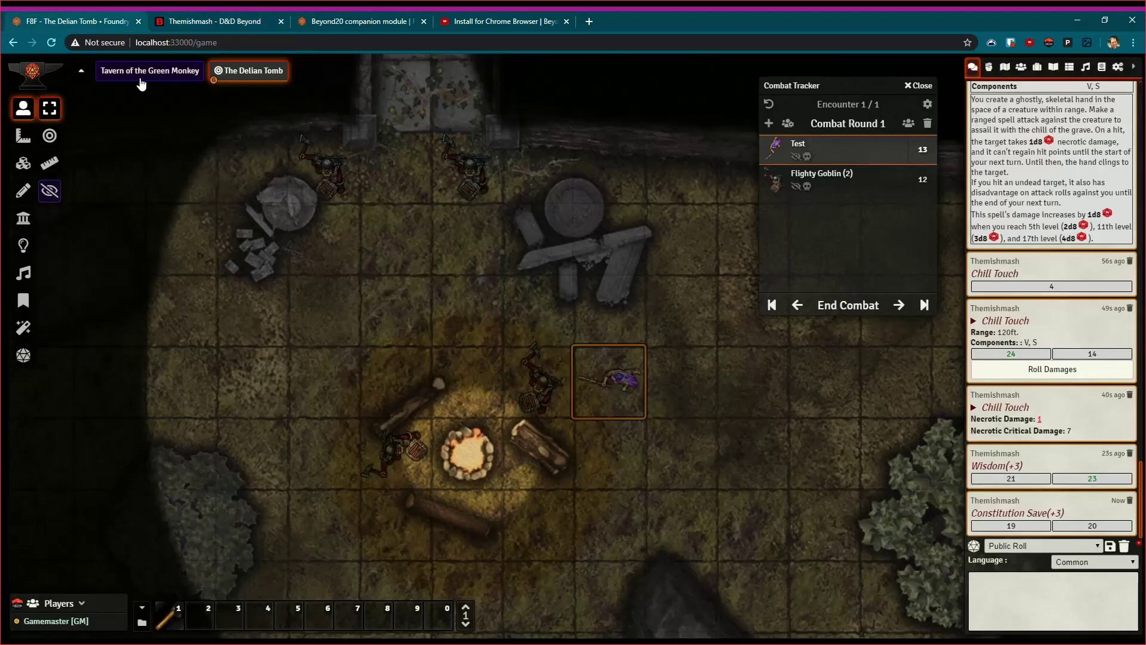
click(77, 22)
click(201, 23)
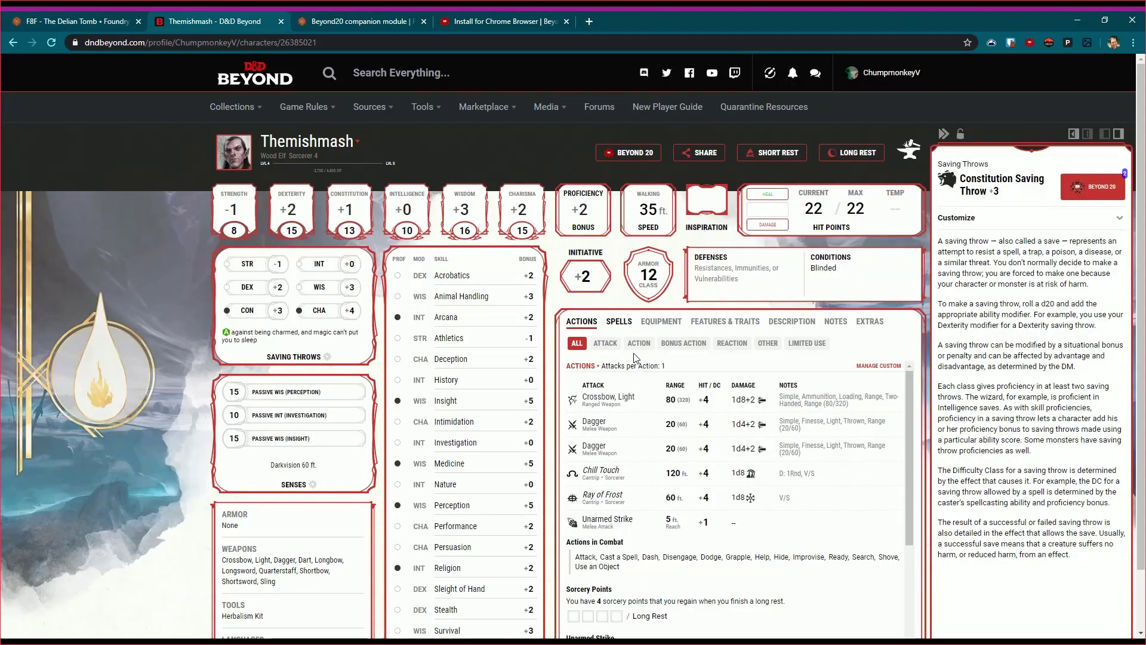
Step: Look over Themishmash's spells, then display the Light Crossbow's description from the character's actions on the VTT and view it in the Foundry chat
click(619, 323)
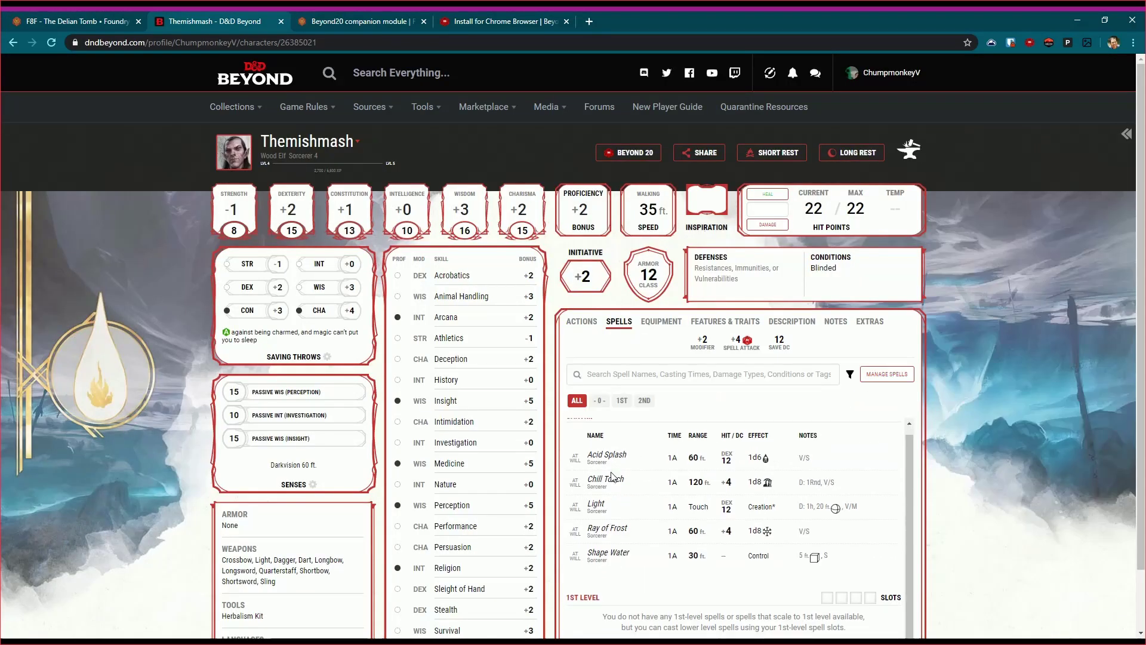
click(582, 323)
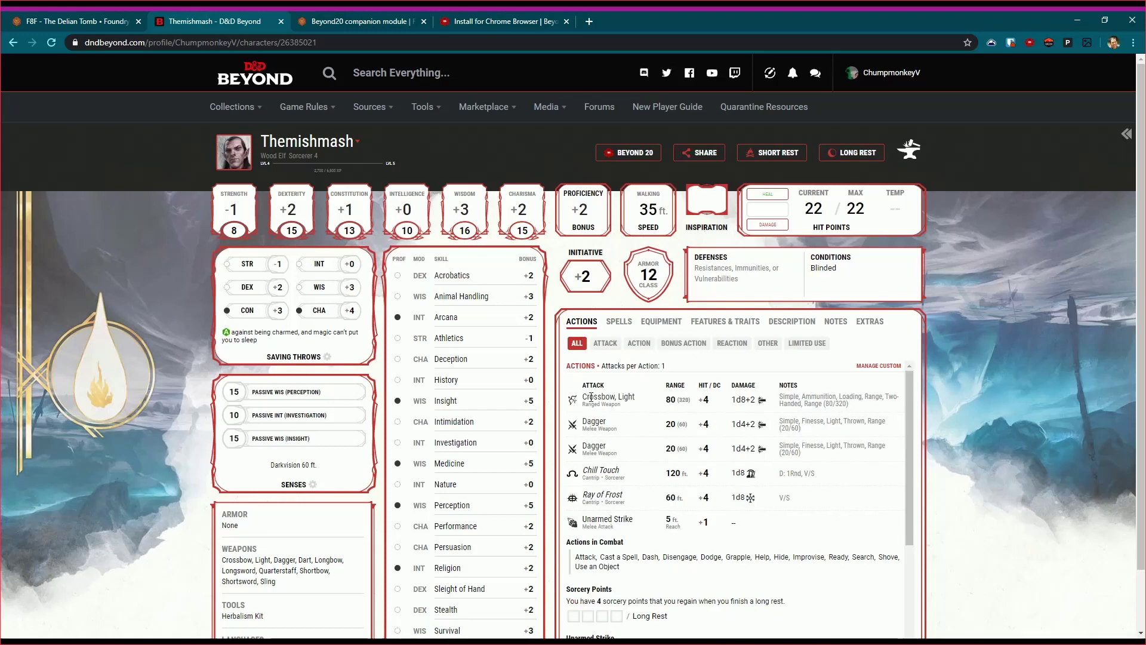
click(595, 397)
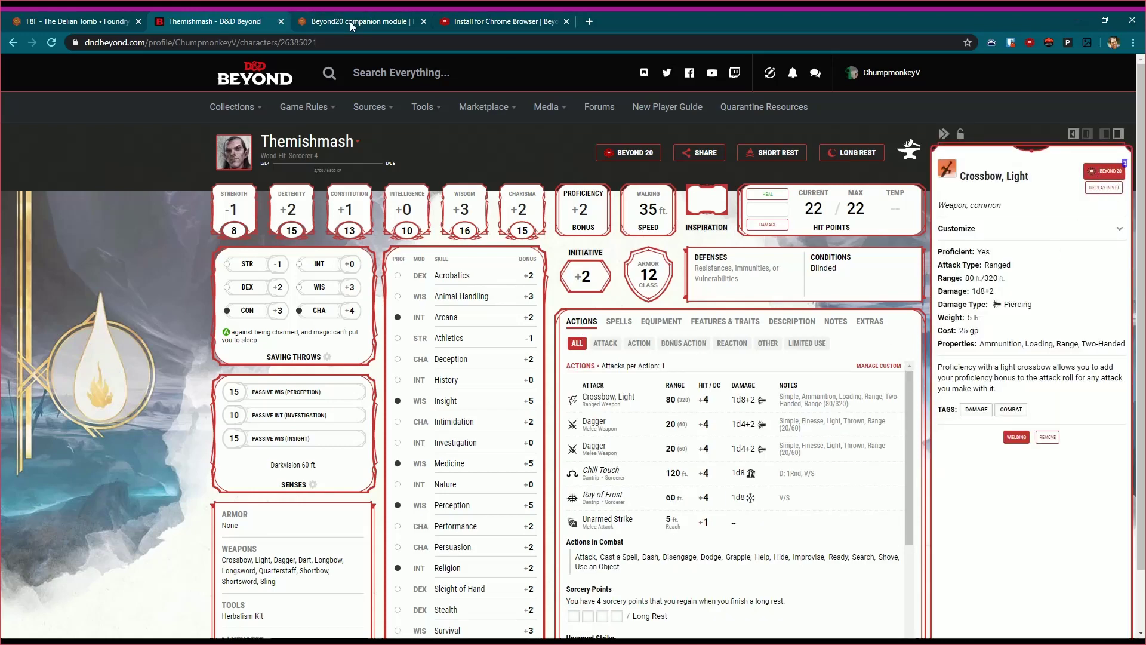
click(114, 25)
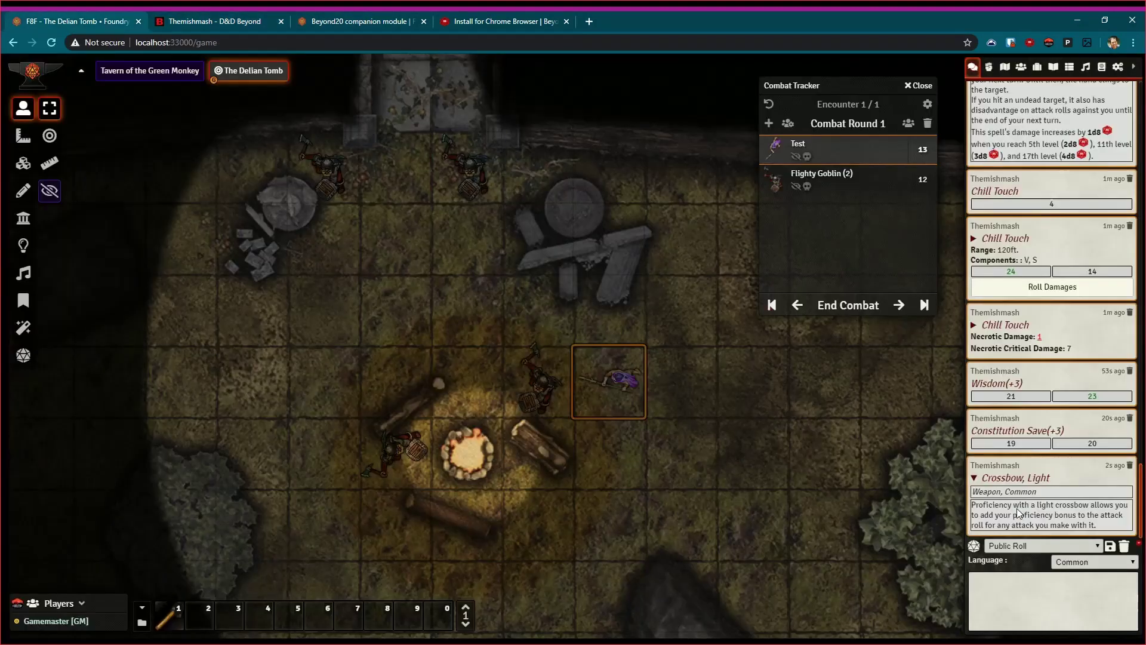
Step: Roll the Light Crossbow attack from D&D Beyond through Beyond 20 and view it in the Foundry VTT chat
click(229, 25)
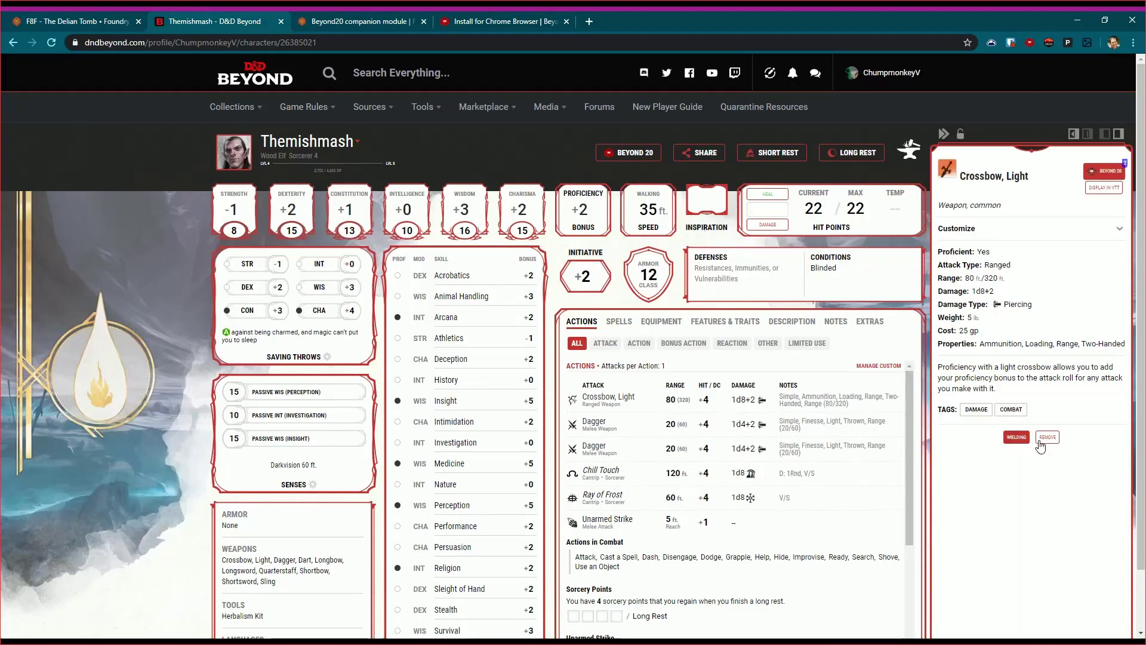
click(1104, 187)
click(1104, 170)
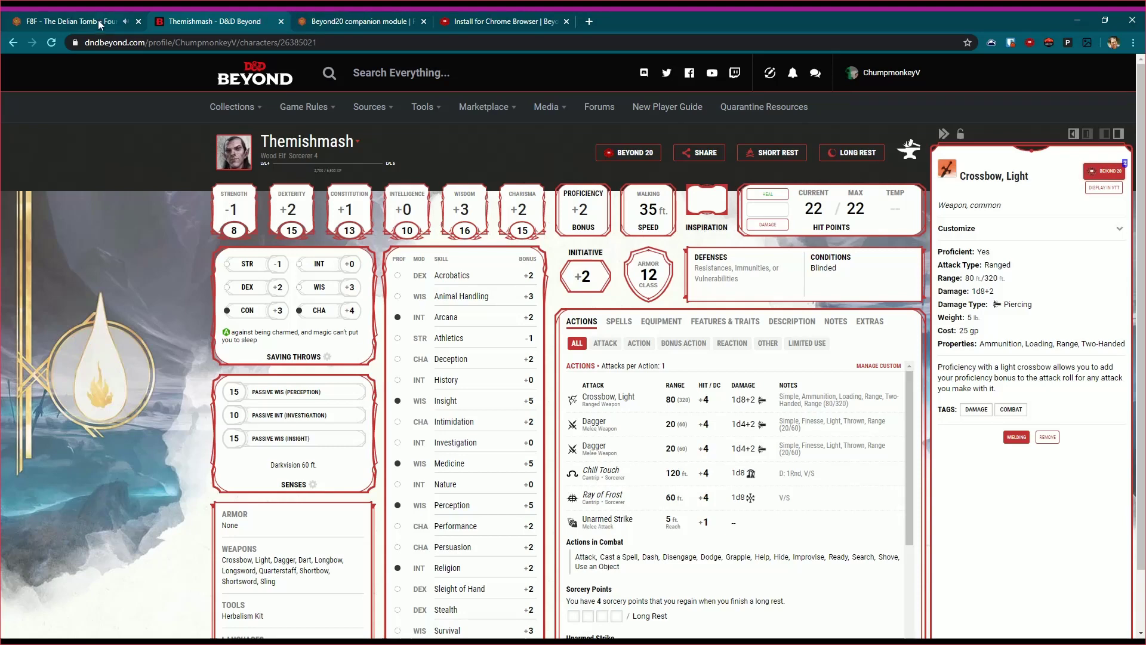
key(ctrl+1)
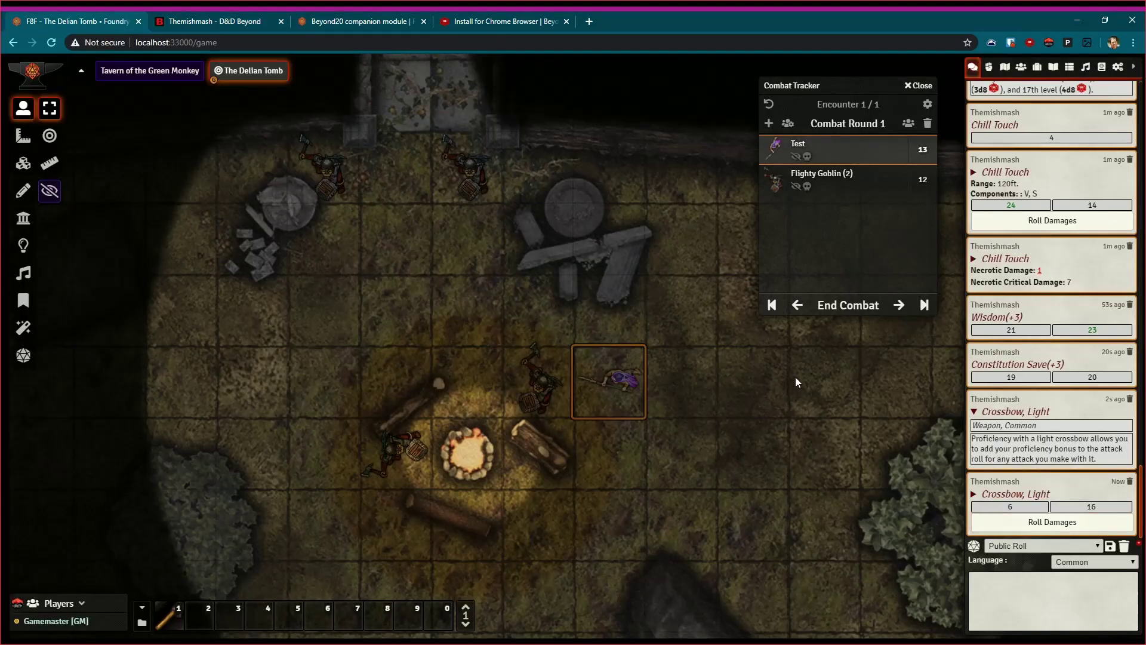
Step: Set the Type of Roll to Normal Roll in the Beyond 20 Quick Settings on the D&D Beyond character sheet
click(187, 23)
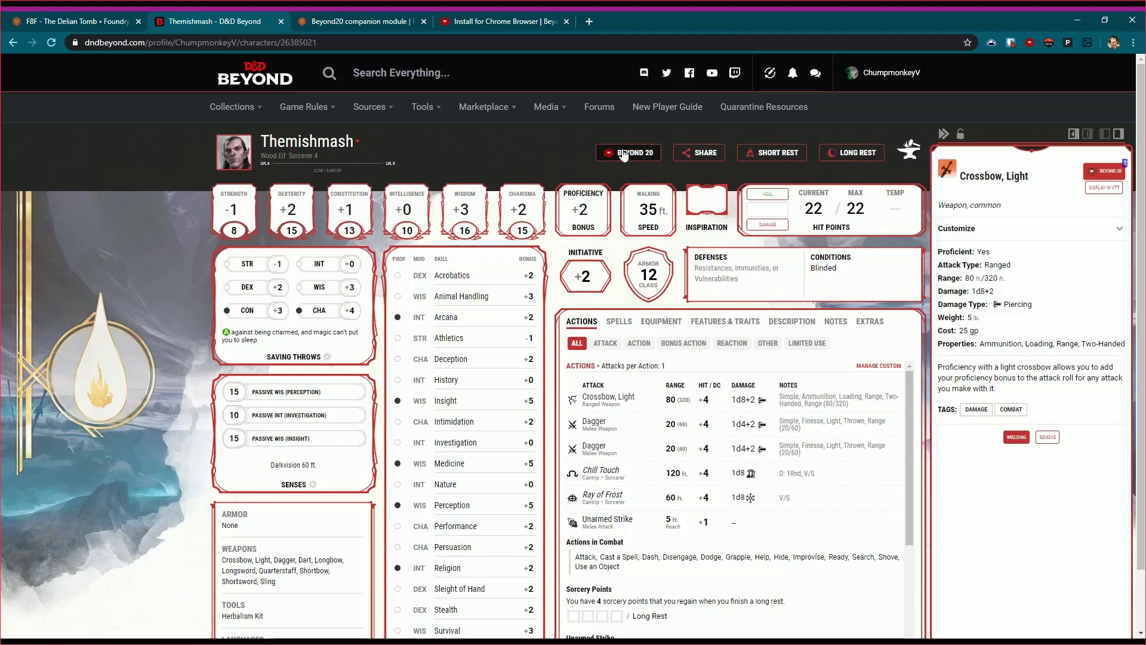
click(613, 150)
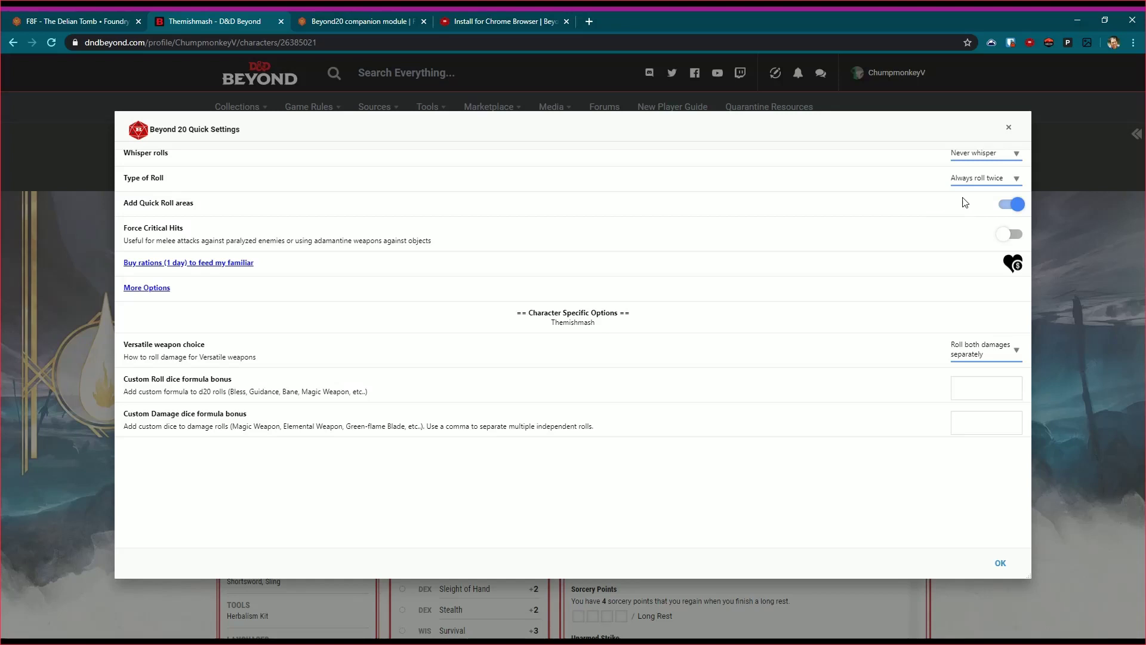
click(983, 182)
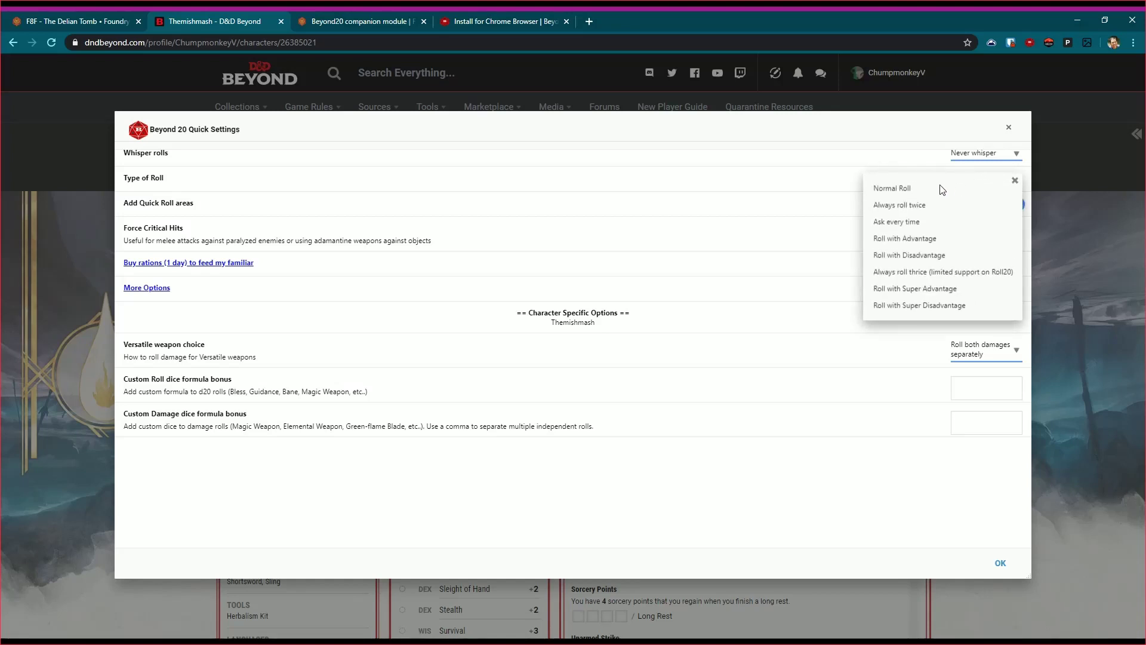
click(889, 190)
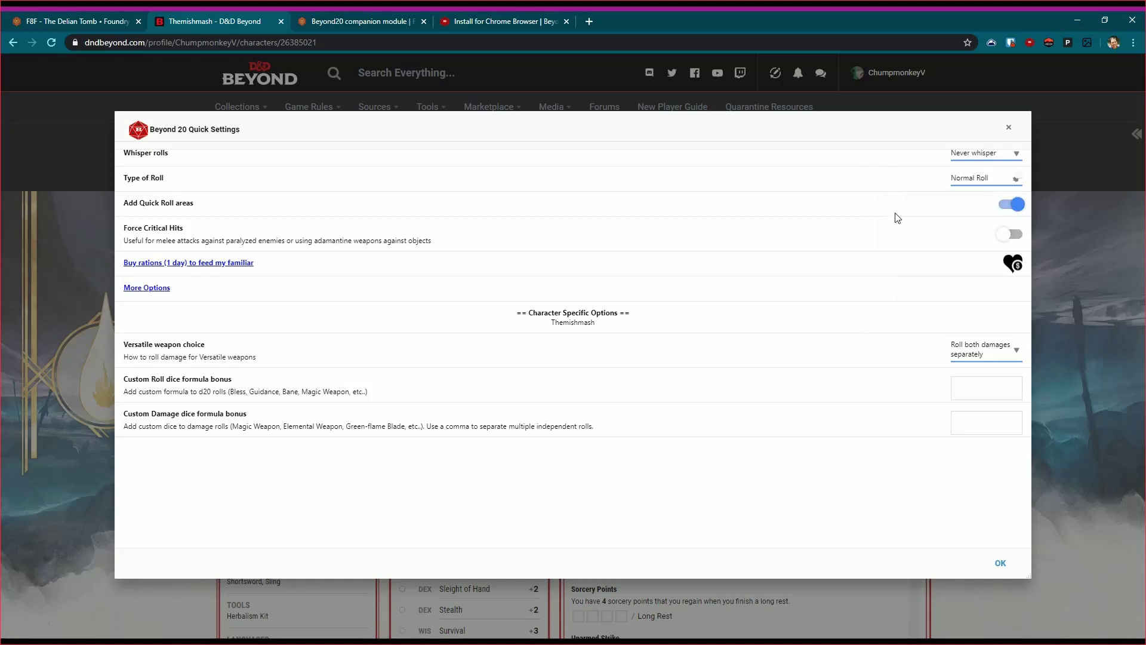
click(997, 564)
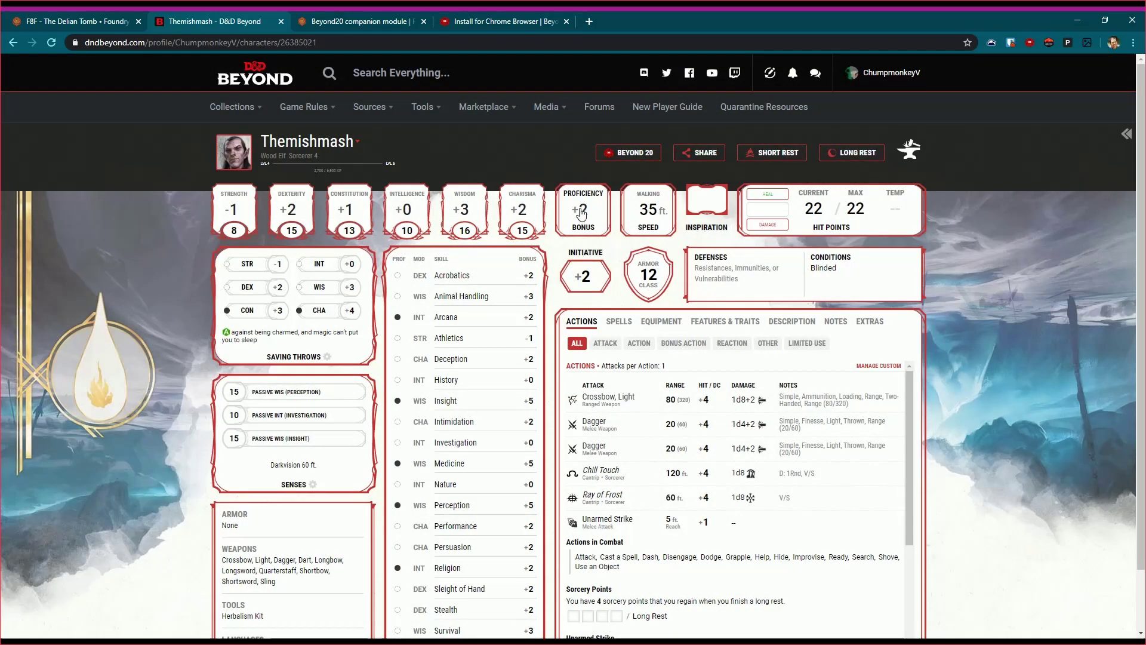
Step: Roll the first Dagger attack through Beyond 20 and expand its description on the card in the Foundry VTT chat
click(591, 421)
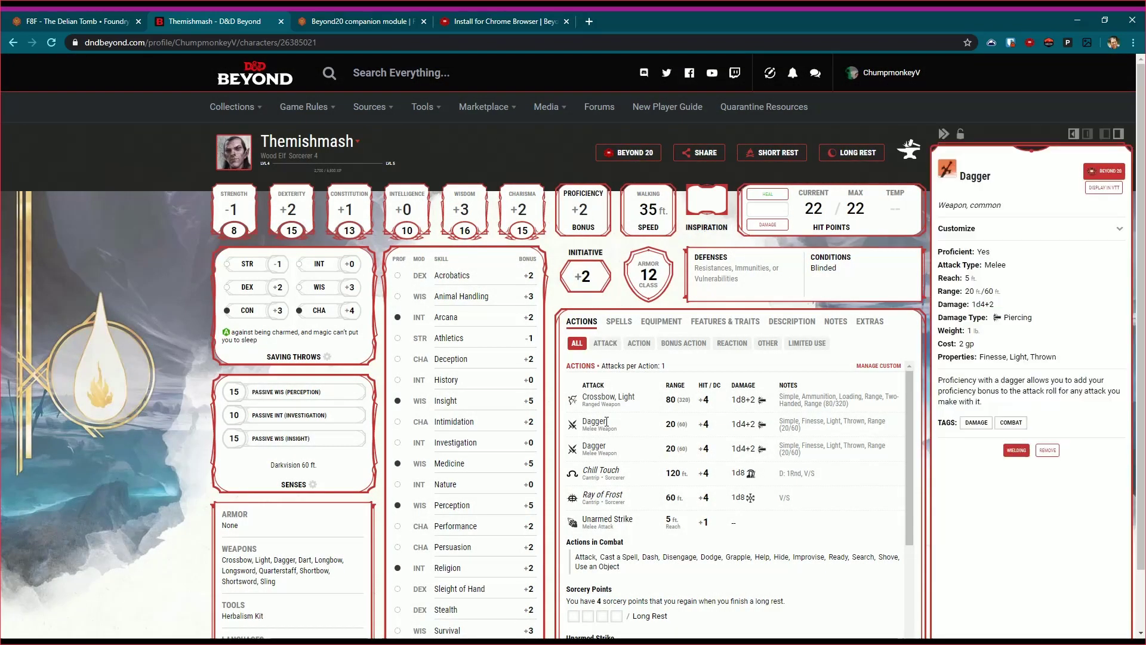
click(1106, 174)
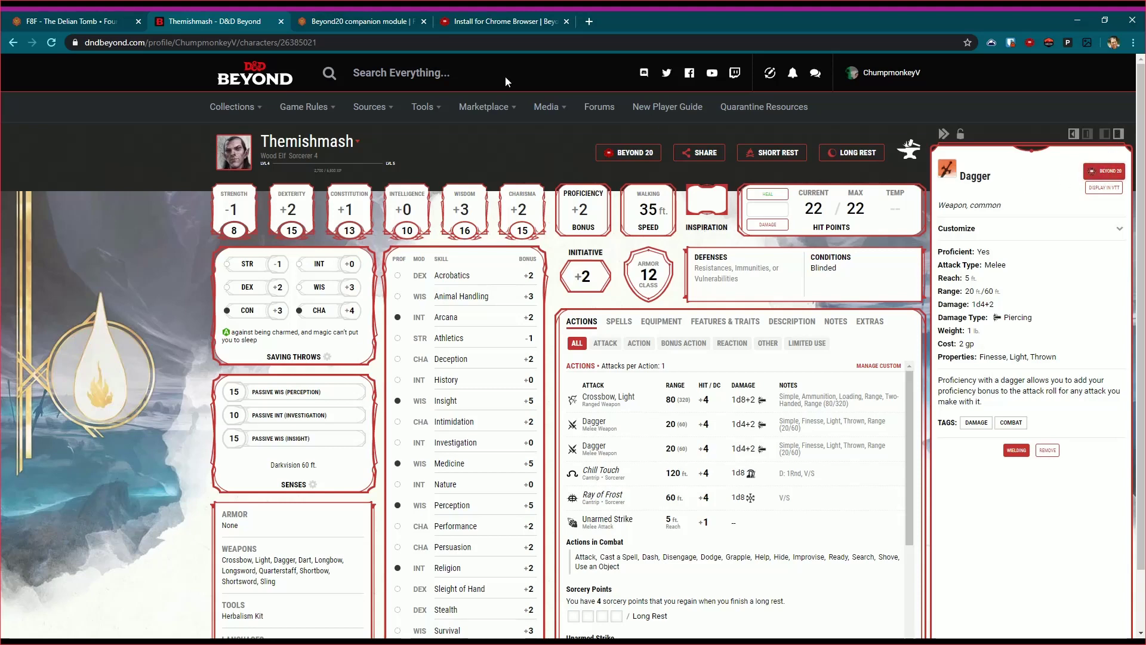
click(95, 21)
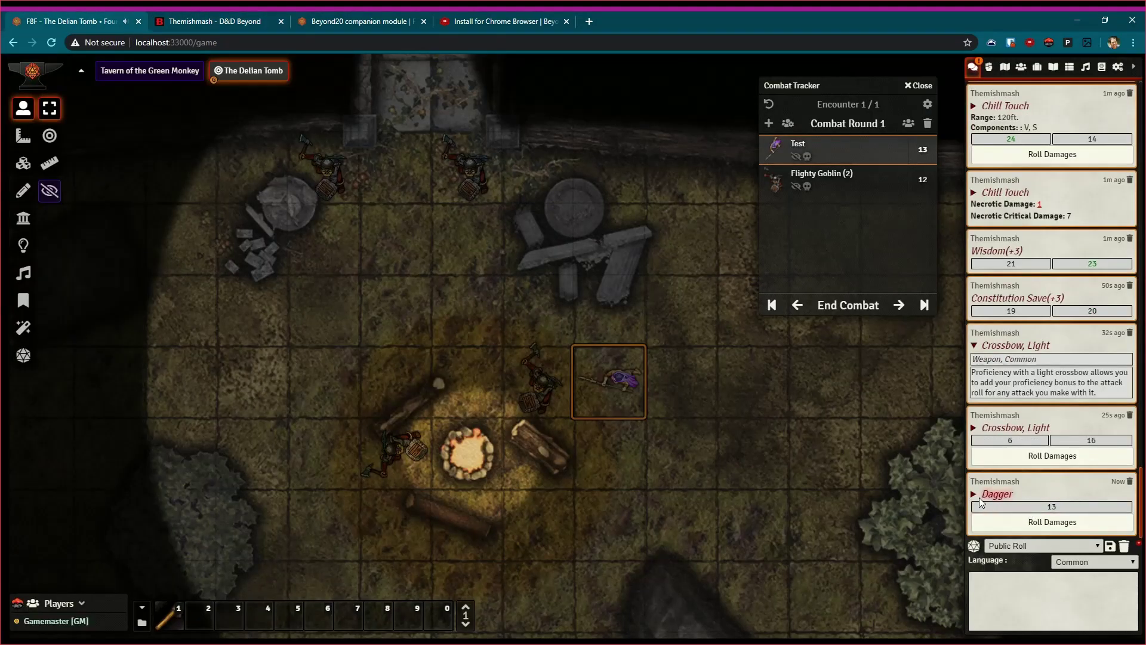
click(980, 496)
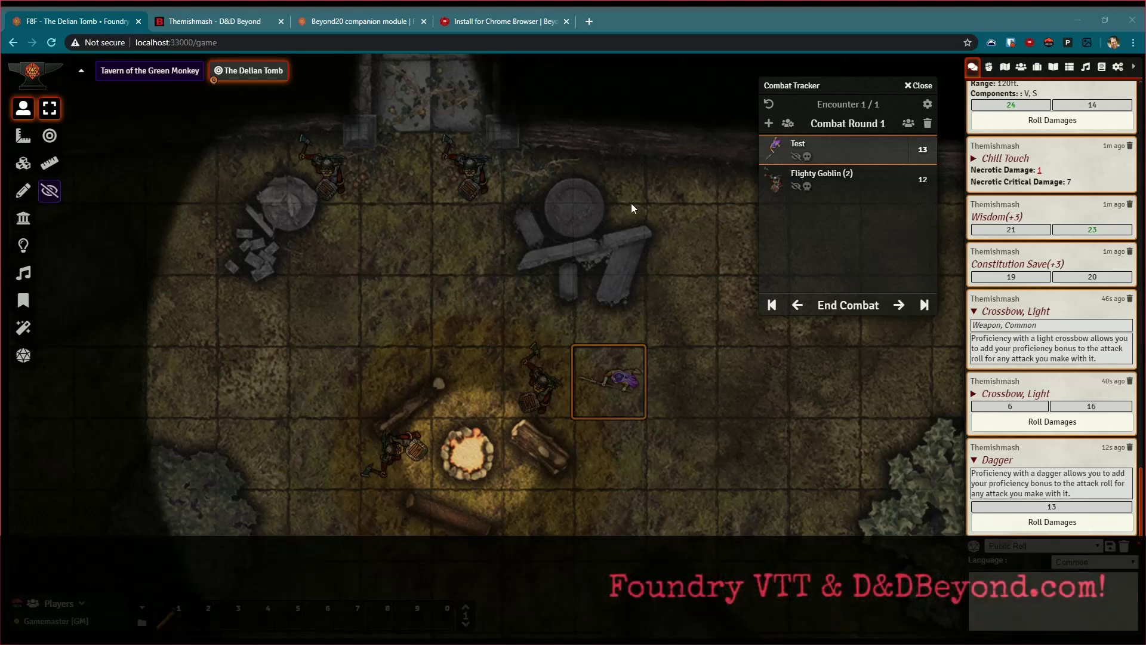
Step: Deselect the token in Foundry, search D&D Beyond for "goblin", and open the Goblin monster page
click(617, 156)
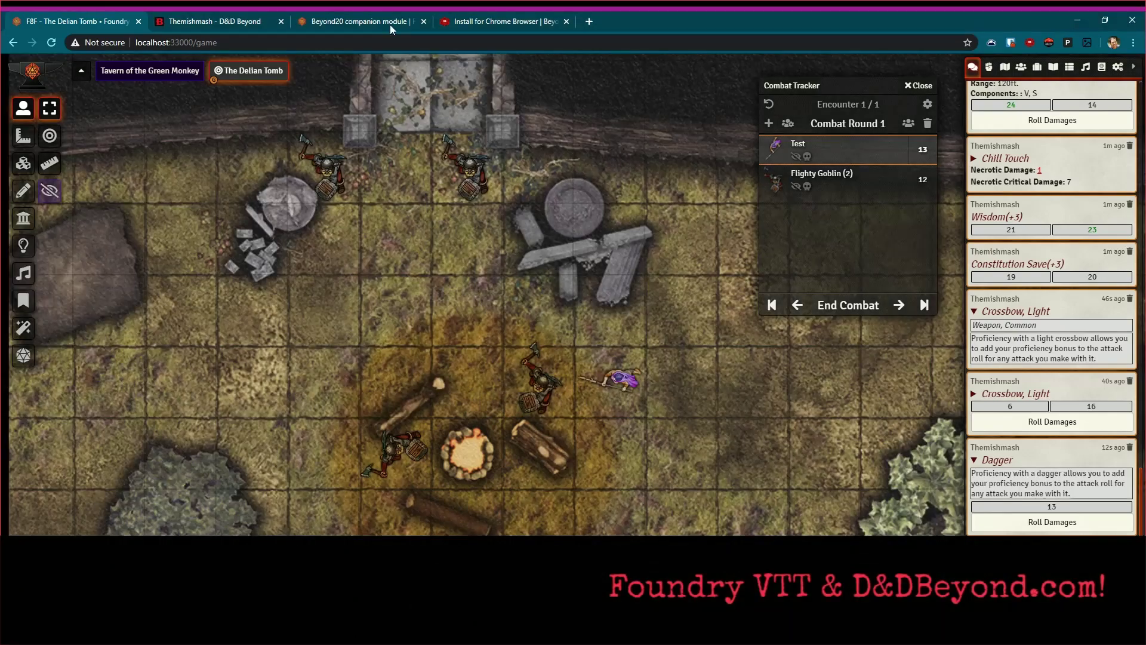
click(213, 22)
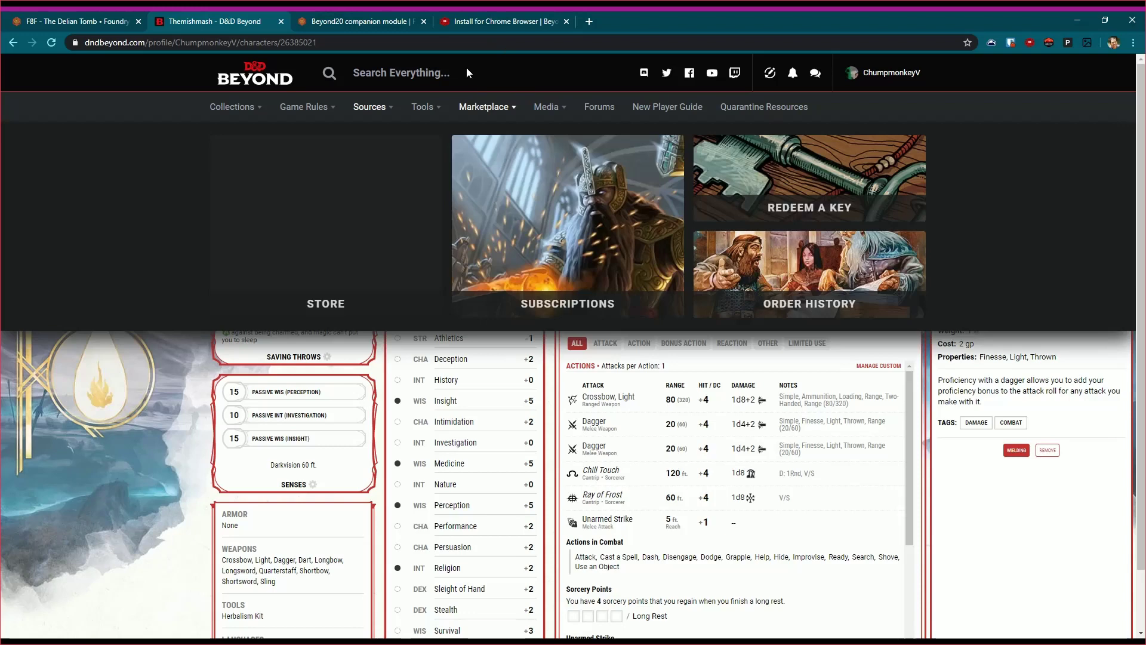
click(467, 70)
text(gob)
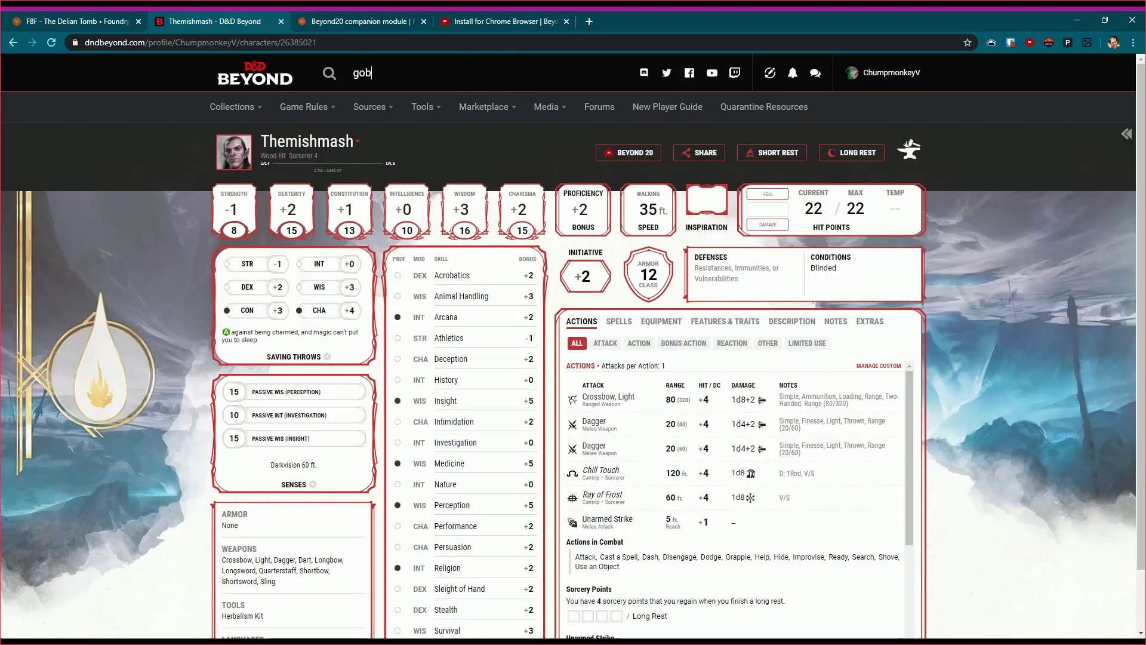
text(lin)
key(Return)
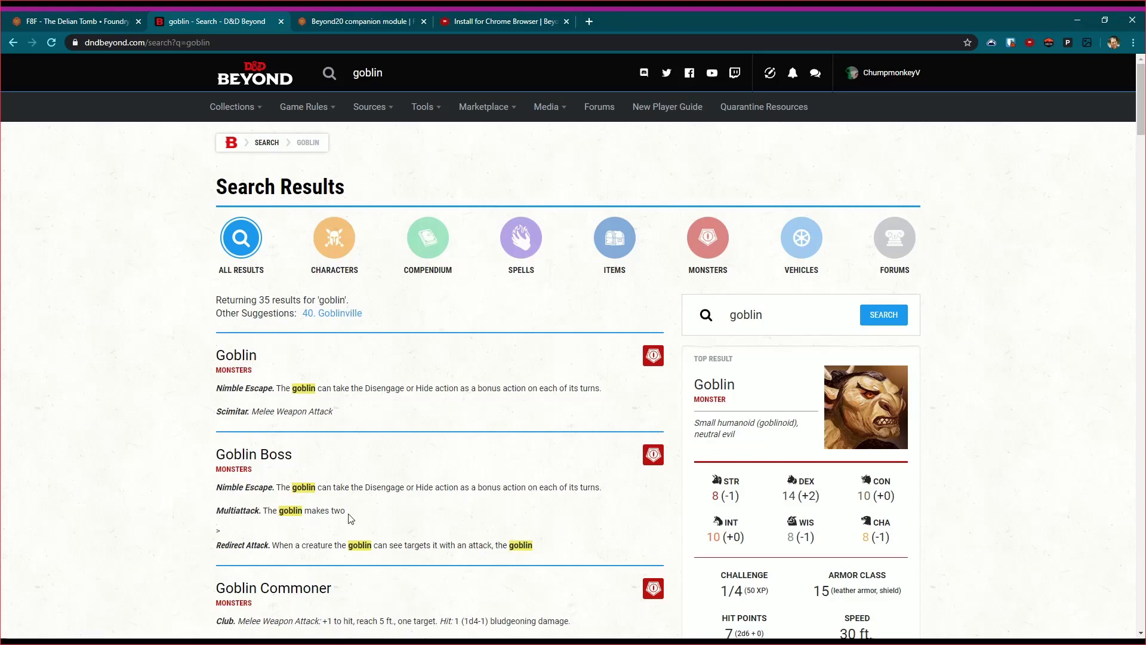
scroll(402, 473, down, 3)
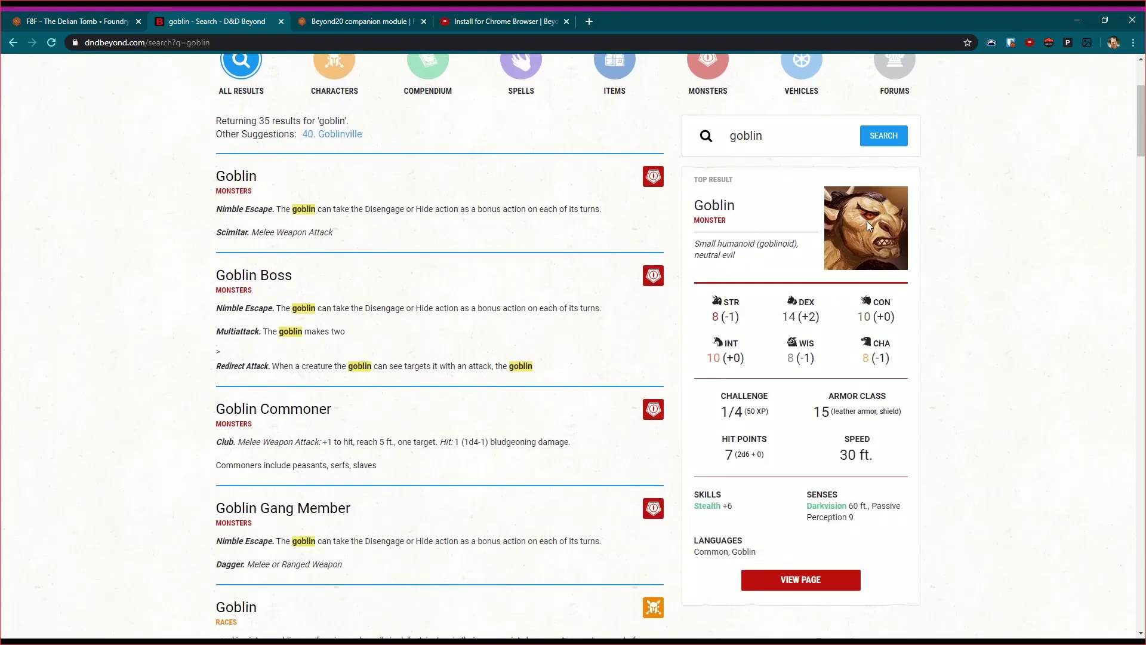
click(800, 579)
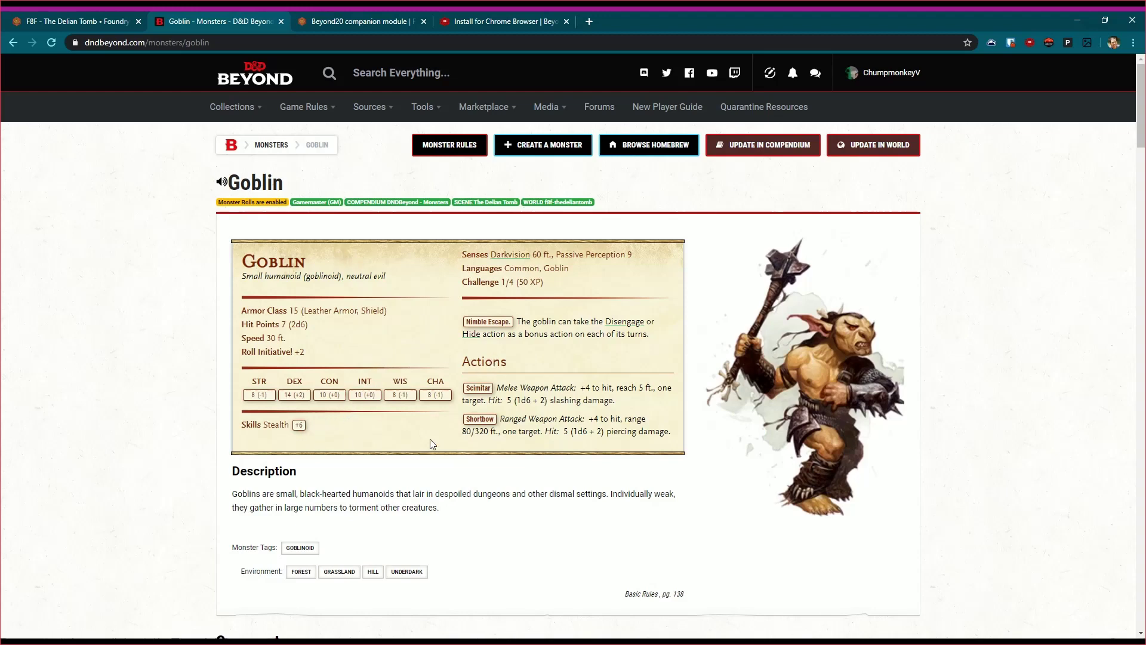
Step: Roll the Goblin's Stealth check as Normal in Foundry VTT and send its Scimitar card to the chat from the D&D Beyond monster page
click(106, 22)
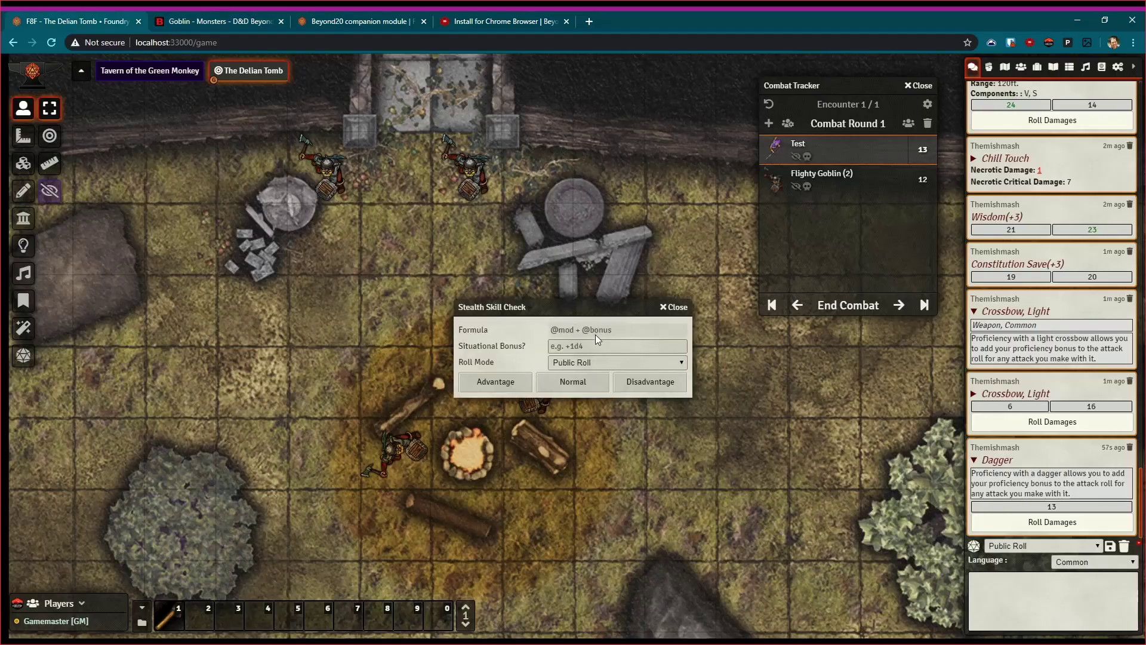
click(564, 385)
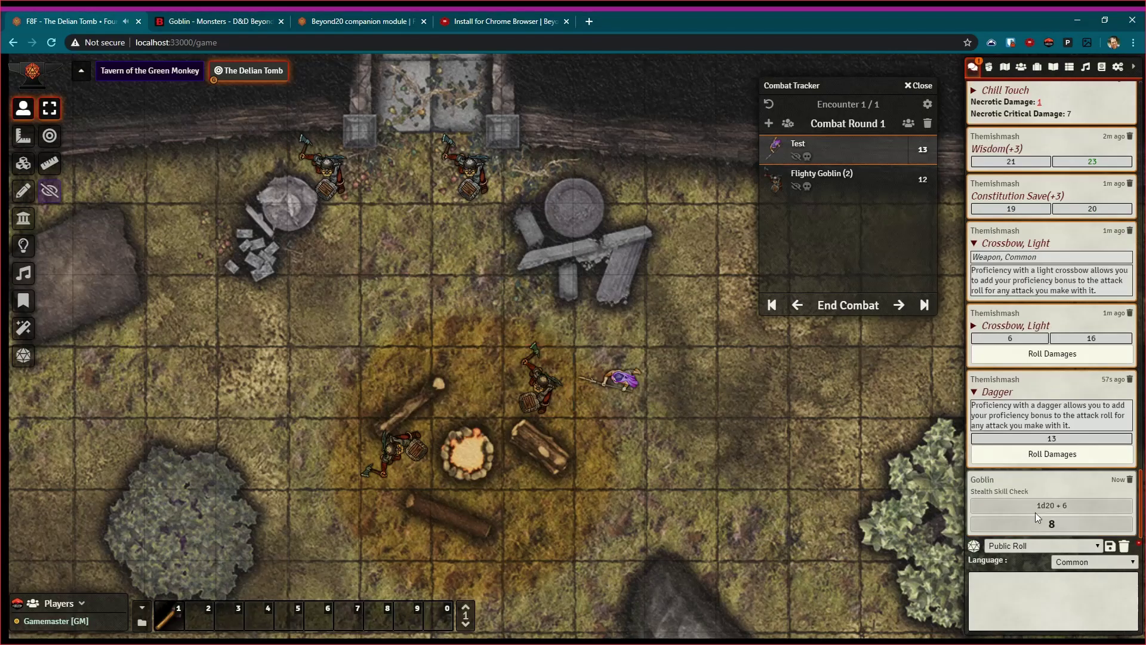
click(184, 23)
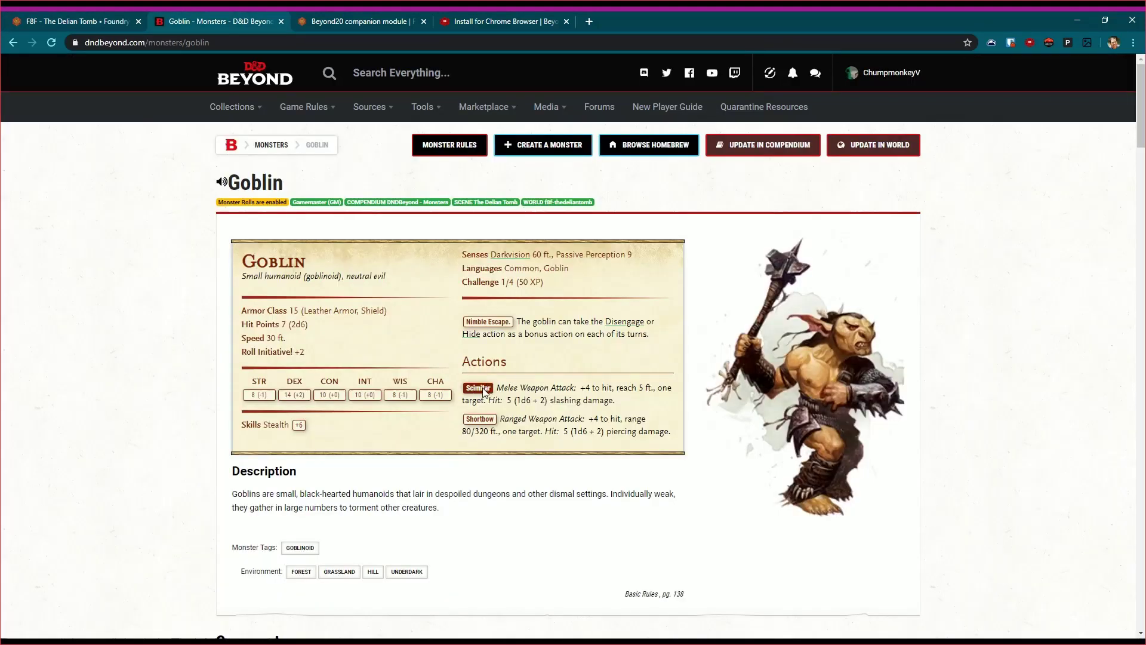
click(119, 22)
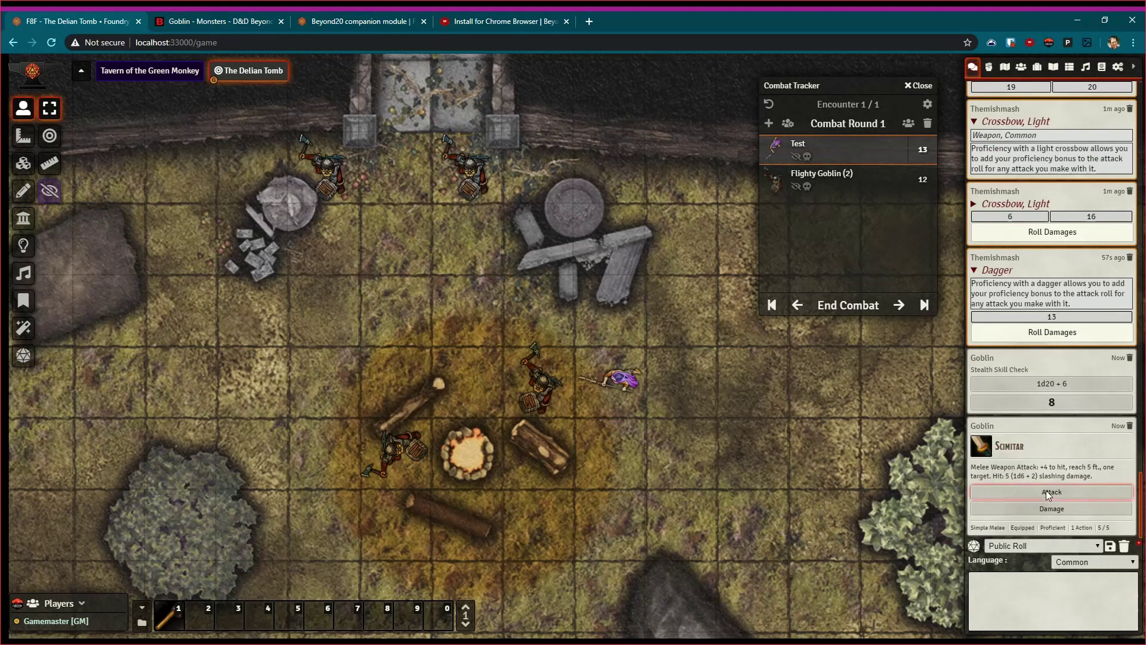
Step: Open the sheet of the Goblin token beside the campfire, roll its Scimitar from there, and close the sheet
double_click(552, 396)
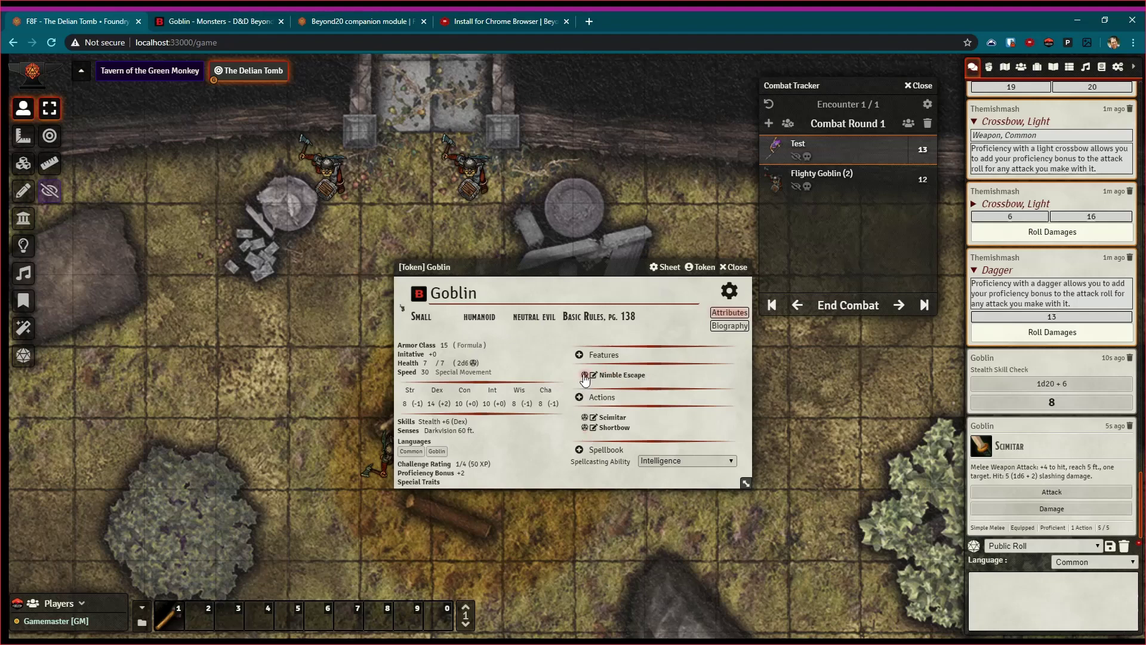
click(584, 418)
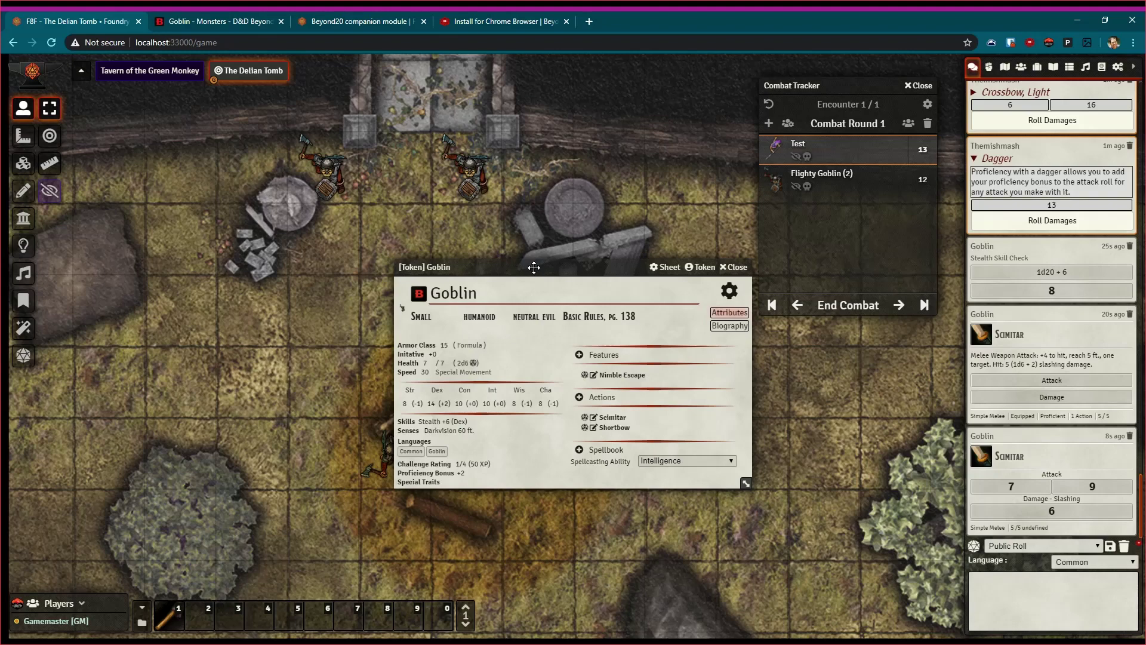
drag(533, 267, 406, 223)
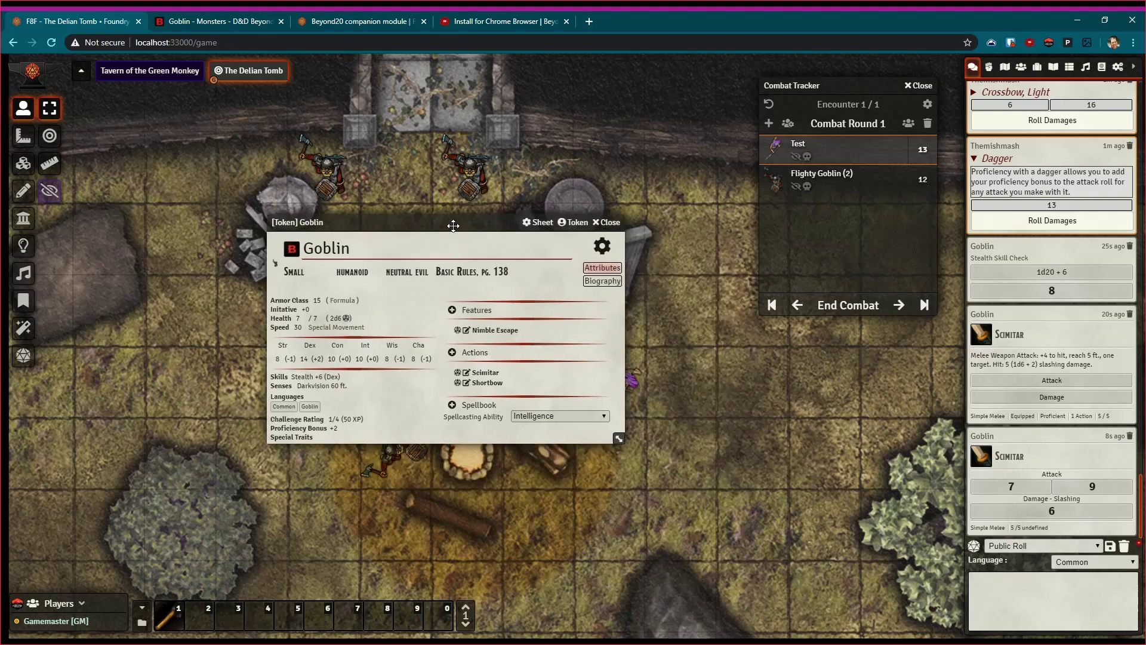
click(609, 222)
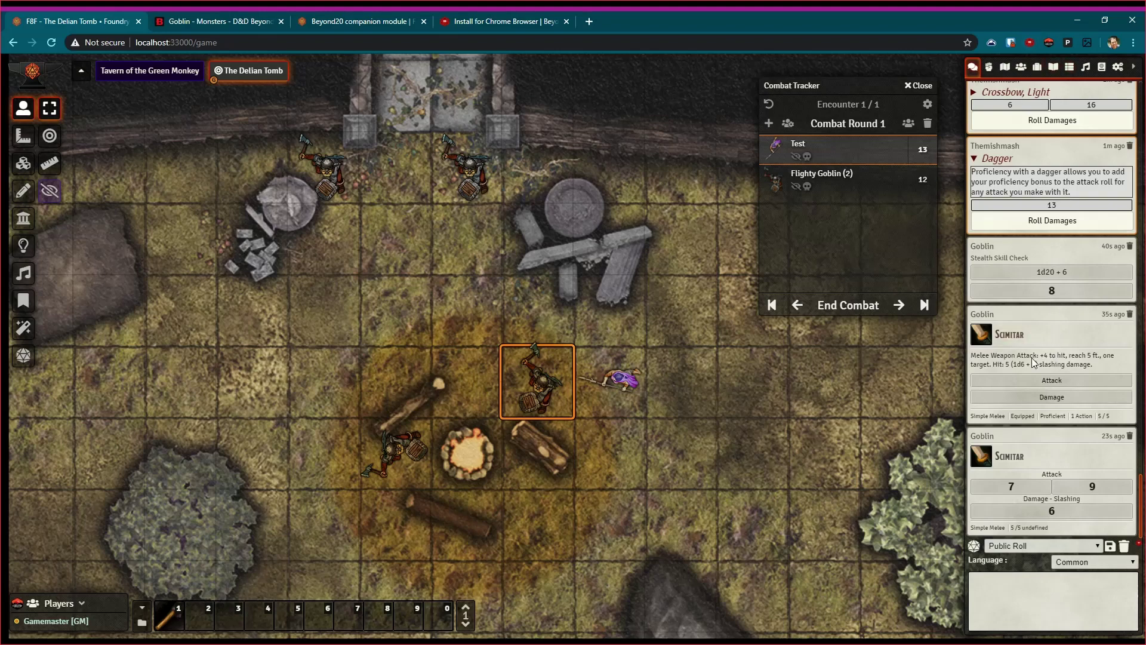
Step: Roll the attack and then the damage of the Goblin's Scimitar card in the Foundry chat, both as Normal
click(1047, 379)
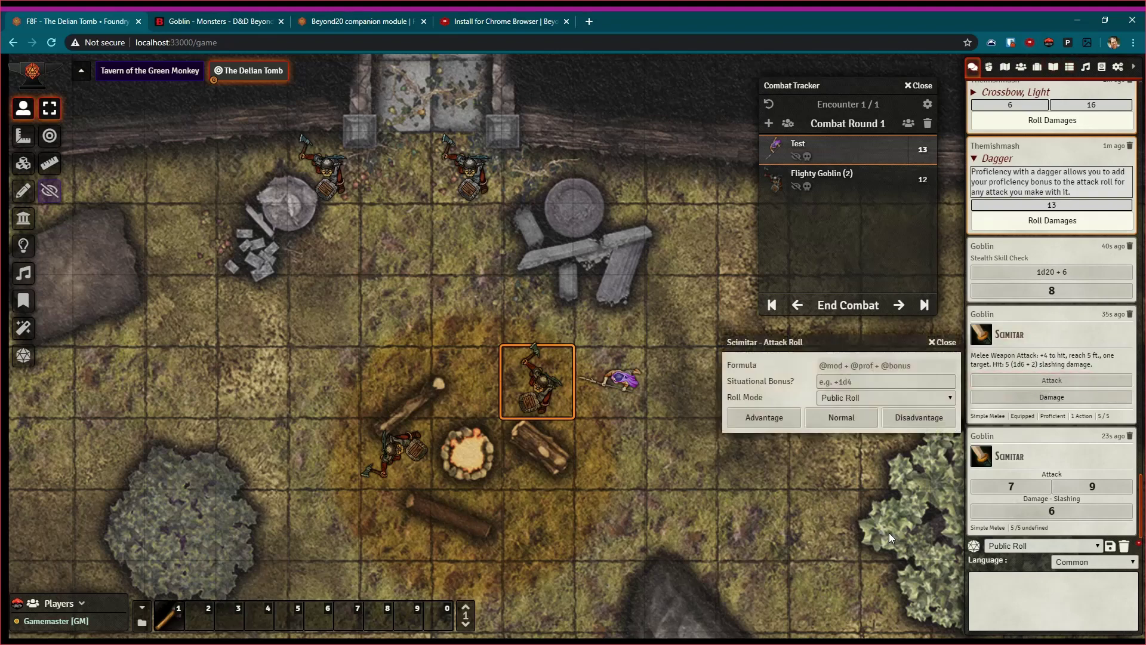
click(839, 418)
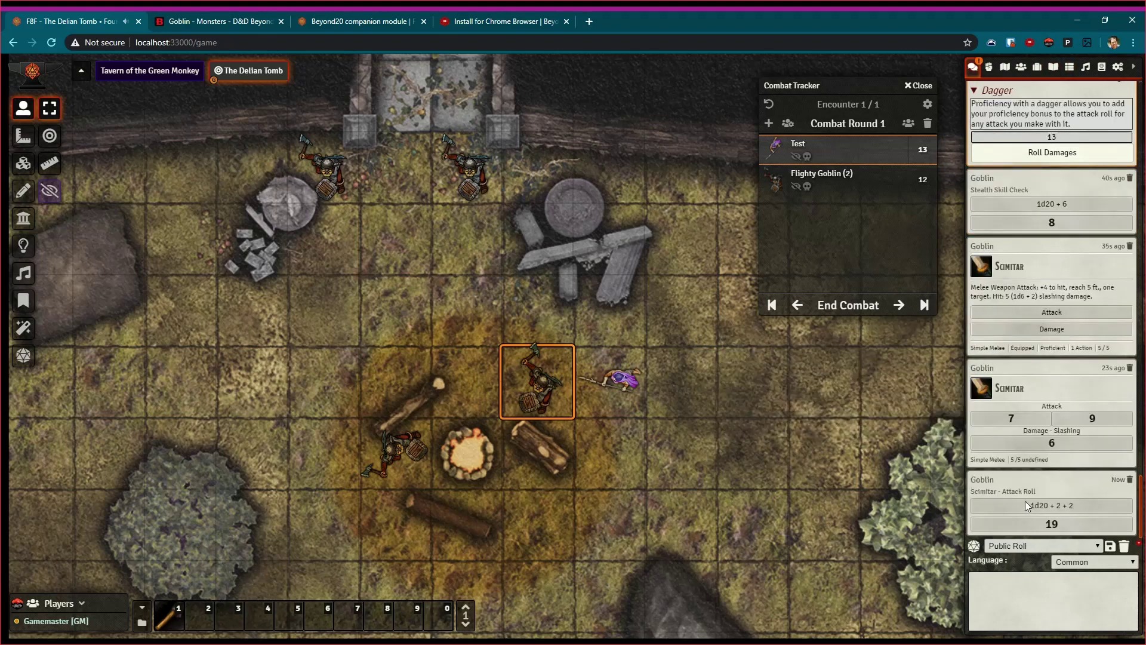
click(1036, 329)
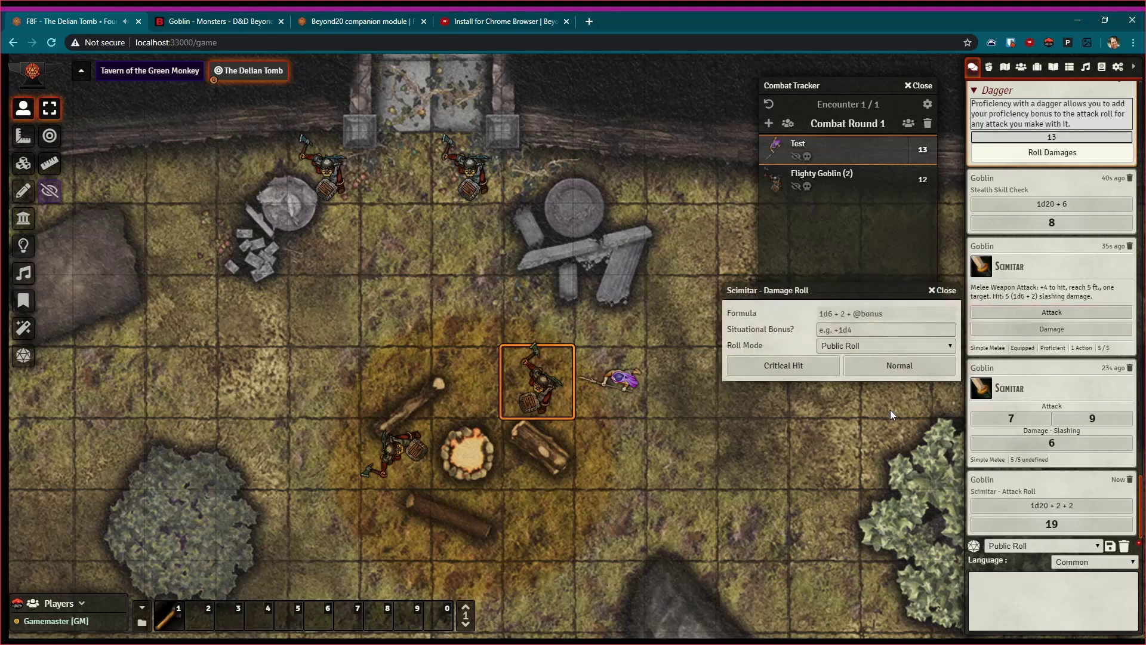
click(885, 366)
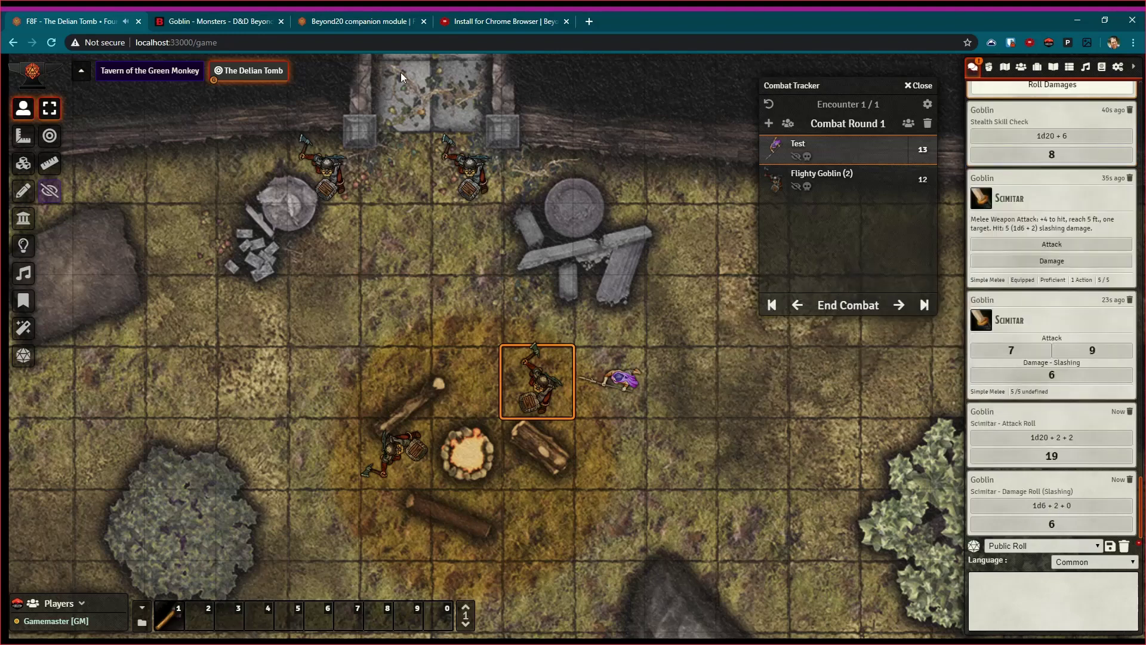
Step: Switch to the D&D Beyond Goblin page and follow the Goblin title link in its stat block
click(214, 18)
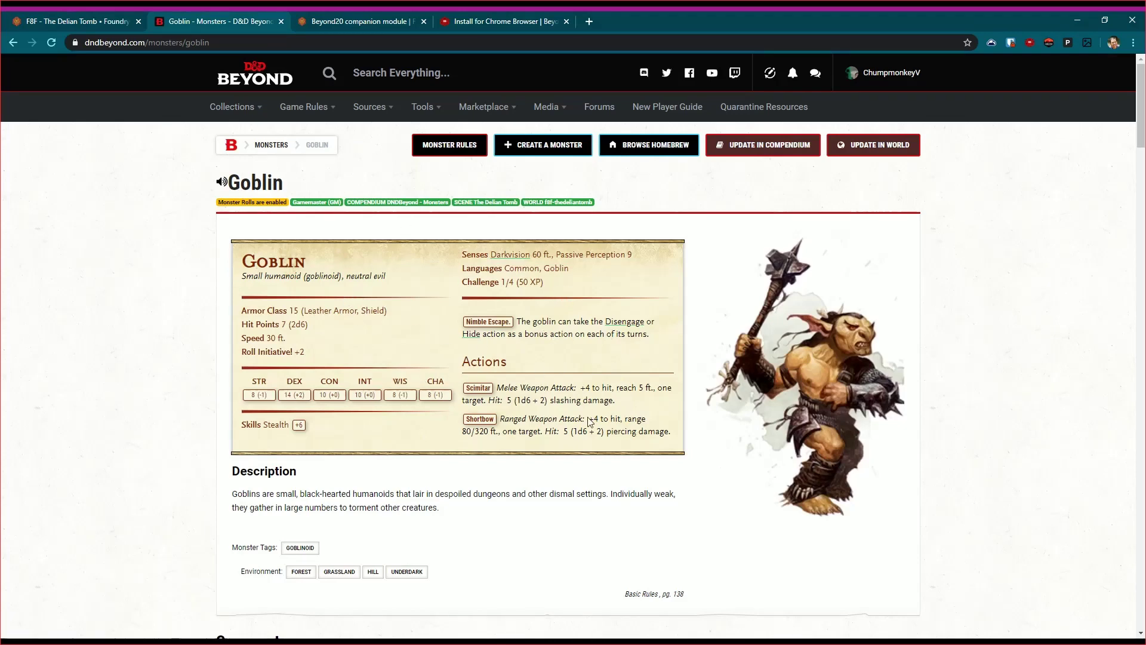
scroll(589, 422, down, 1)
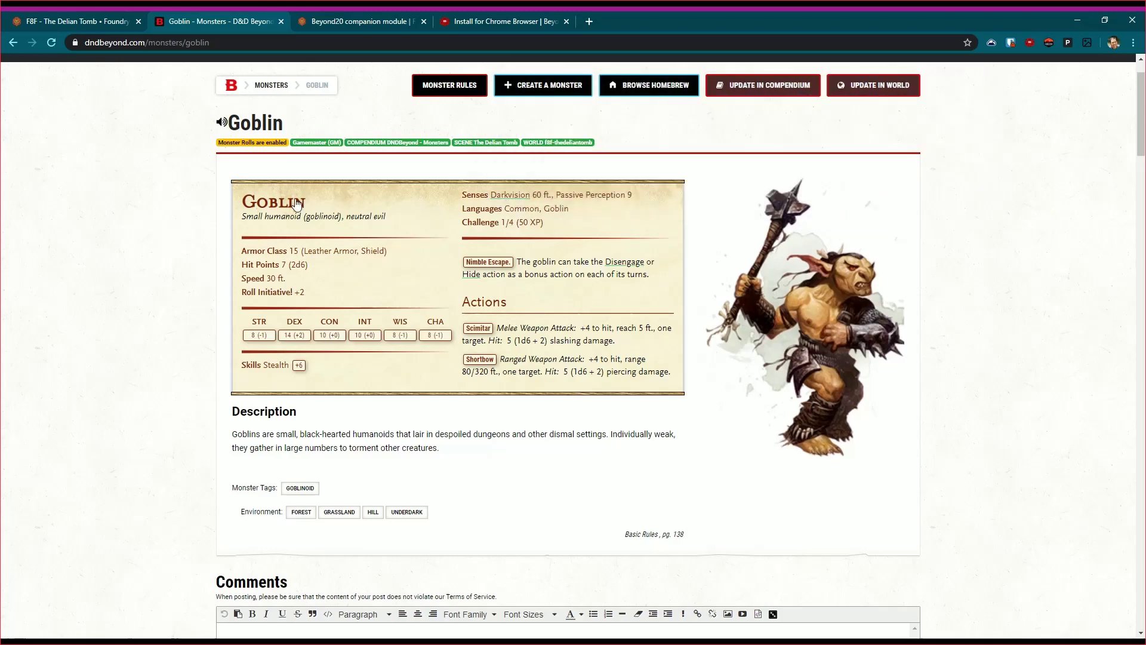
click(272, 203)
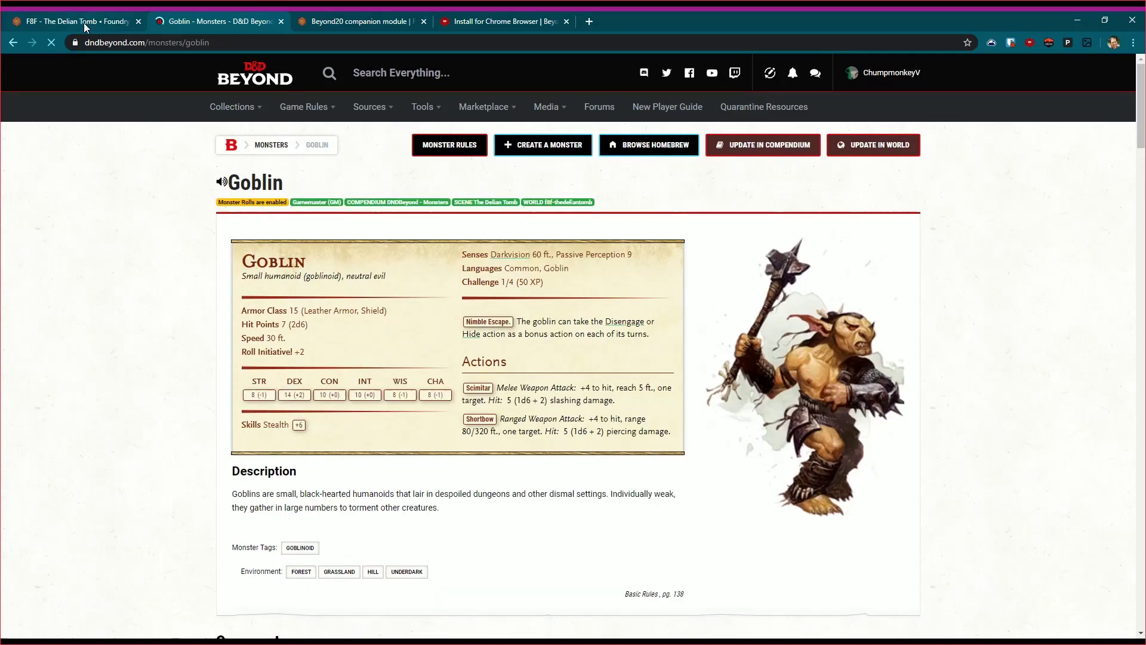
Step: In Foundry VTT, open the Goblin actor's sheet from the Humanoid folder under D&D Beyond Import's Monster folder, and close it
click(83, 23)
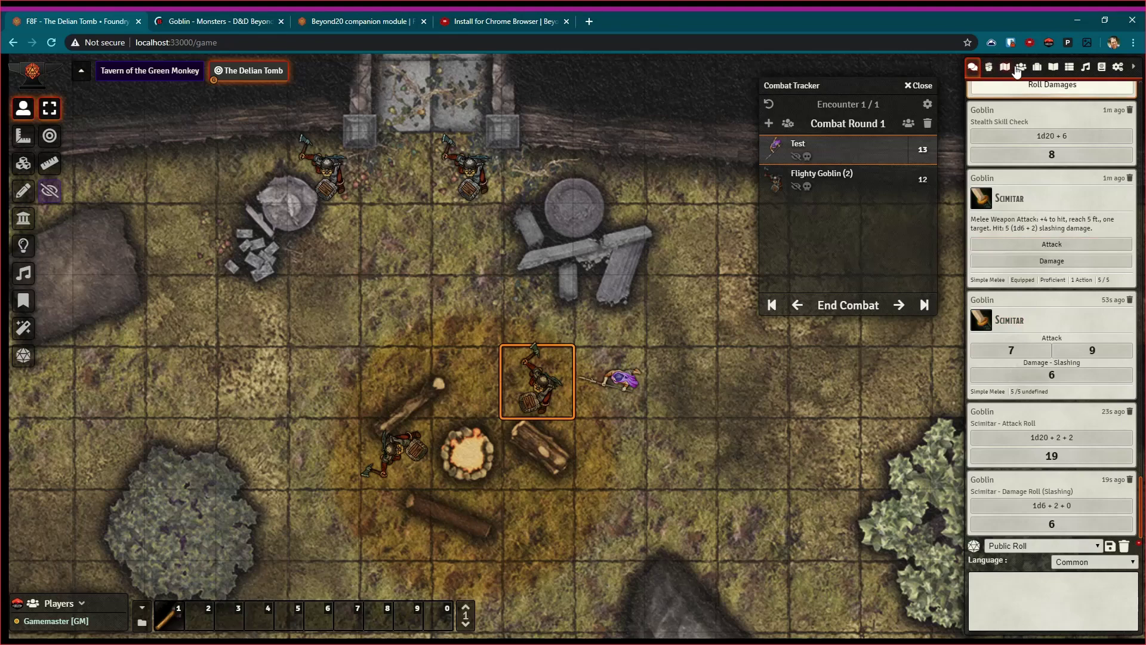
click(1019, 68)
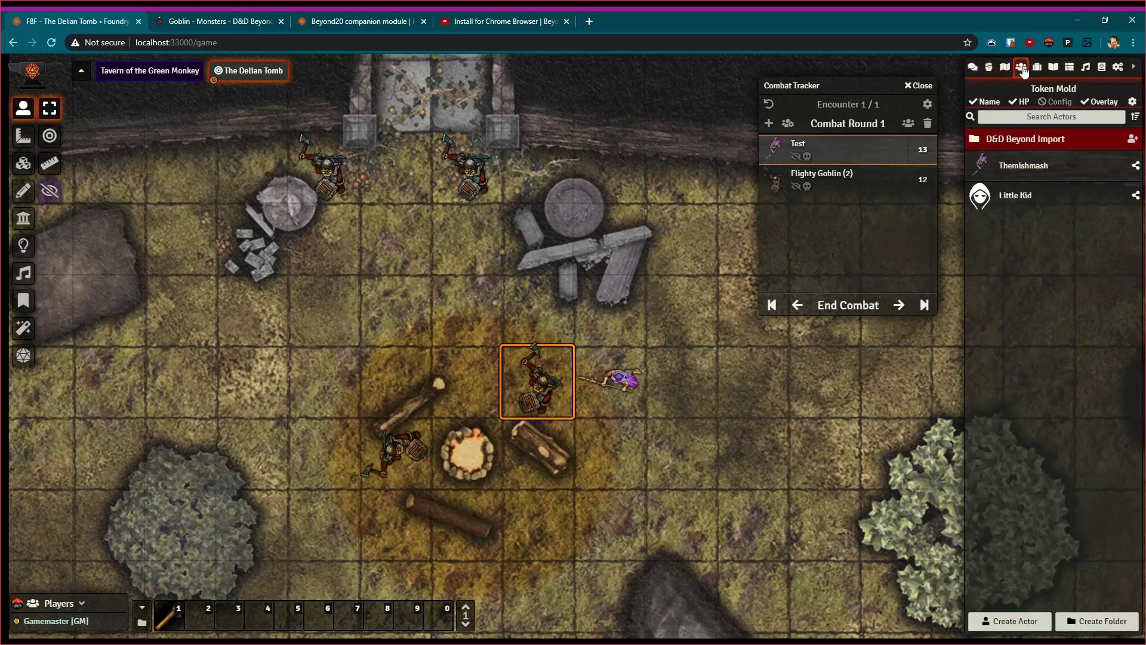
click(994, 141)
click(999, 160)
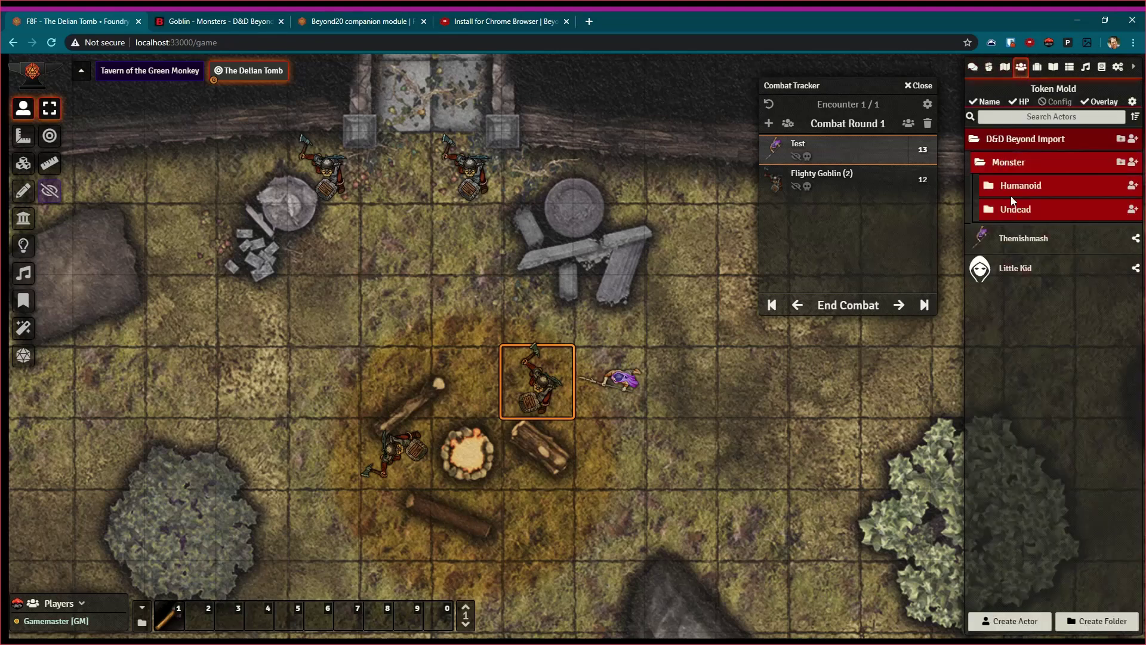
click(1011, 192)
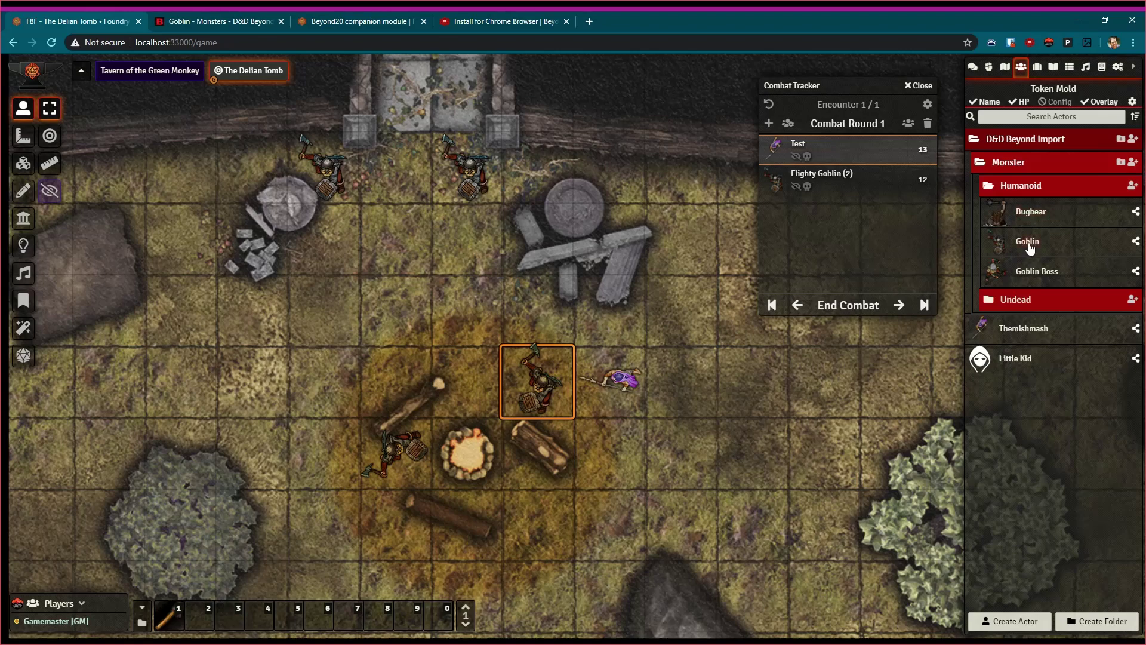
click(1028, 241)
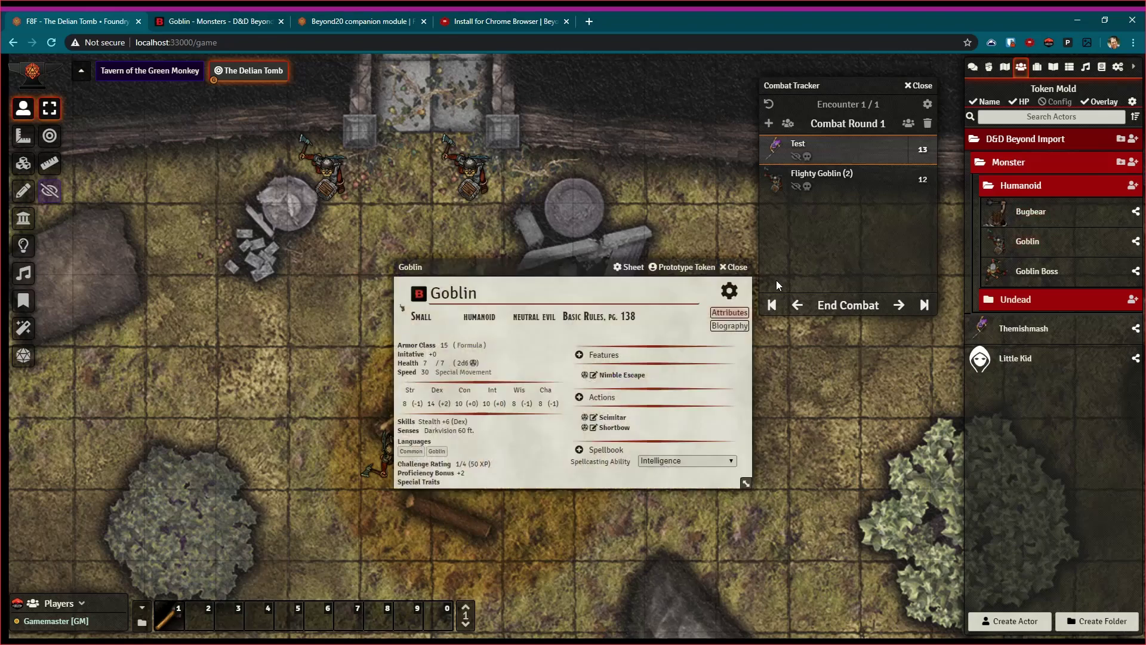
click(734, 266)
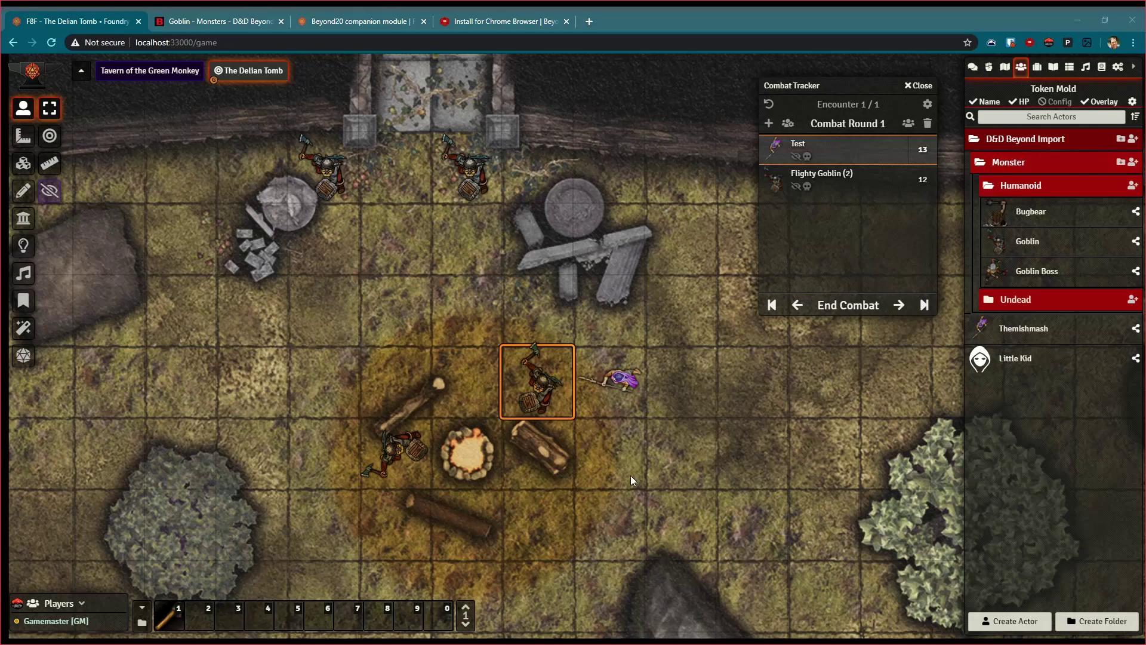
Step: Deselect the goblin token, view the Goblin page on D&D Beyond again, and return to Foundry VTT
click(636, 185)
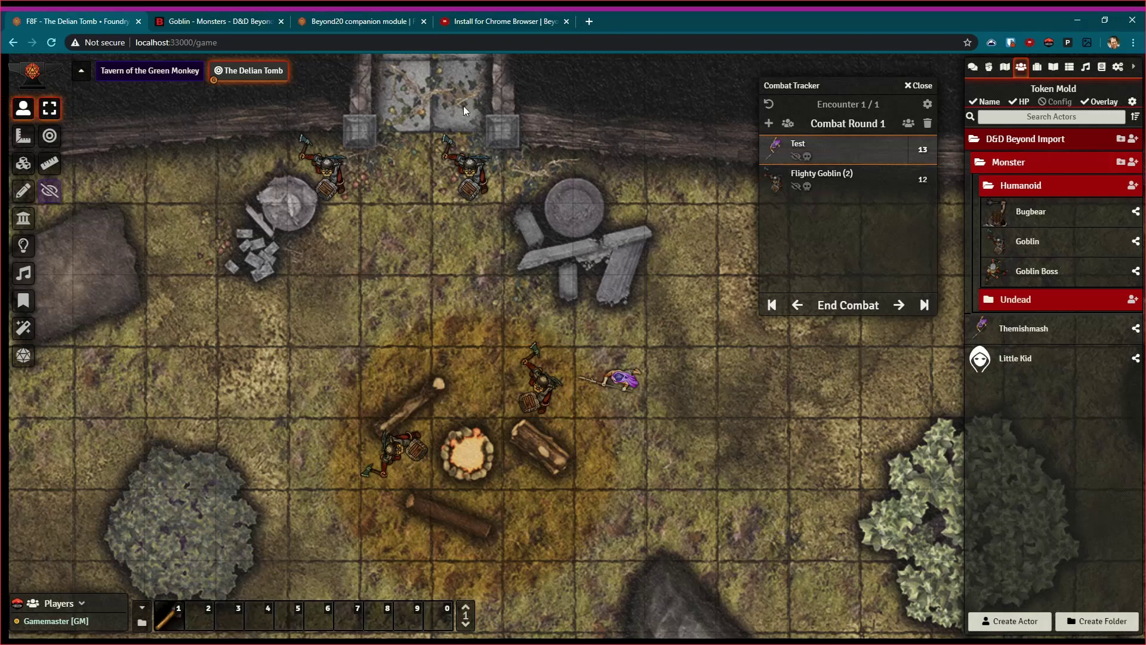
click(219, 22)
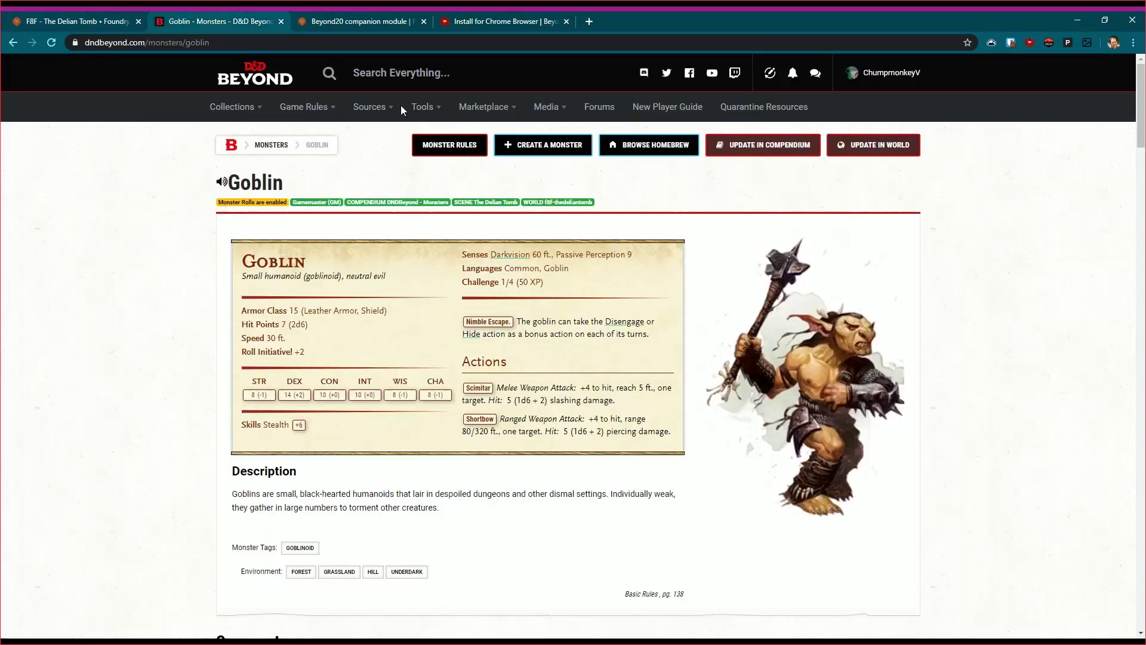
click(68, 19)
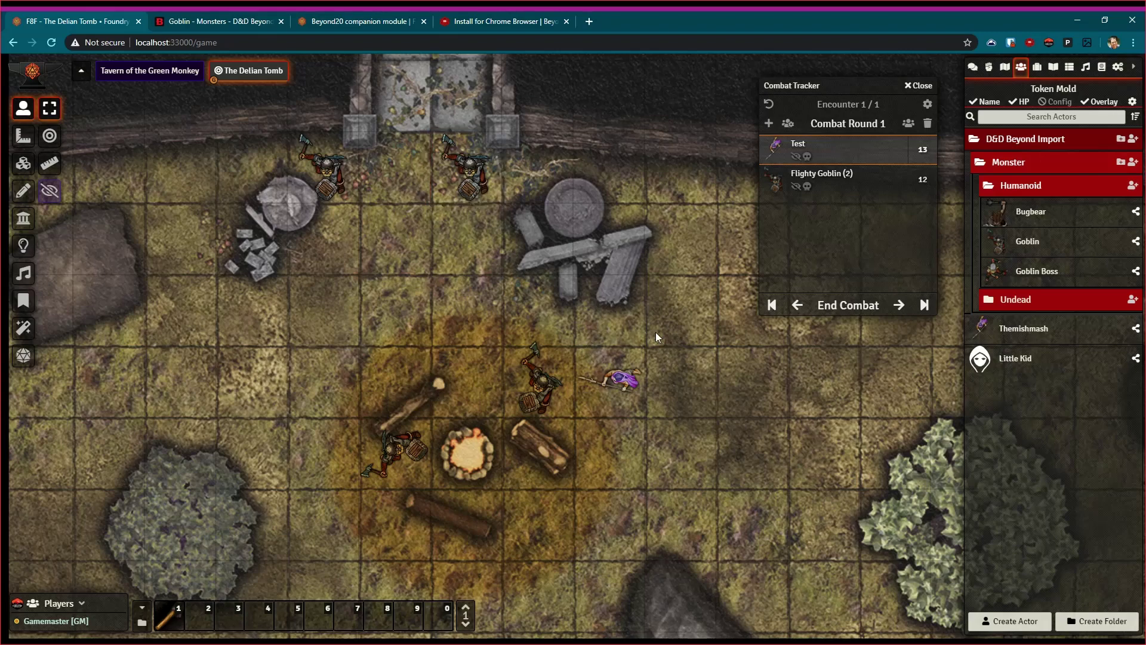
Step: Examine the monster tokens across the Delian Tomb scene, from the campfire through the entrance corridor to the fire pit room
scroll(695, 328, down, 2)
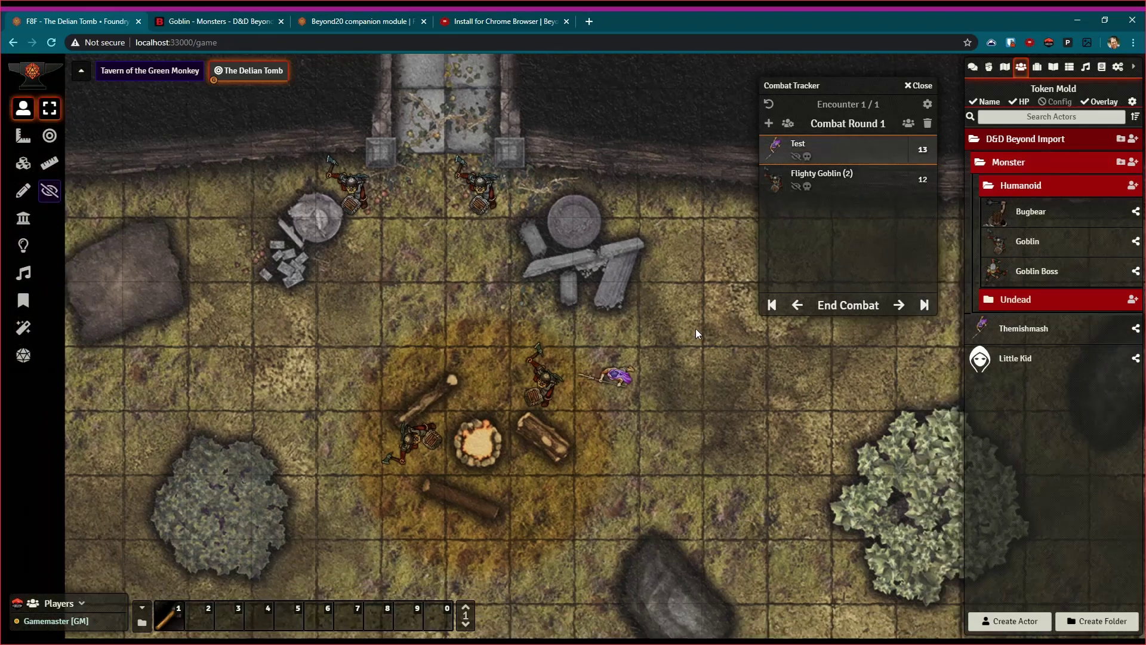
scroll(687, 312, down, 3)
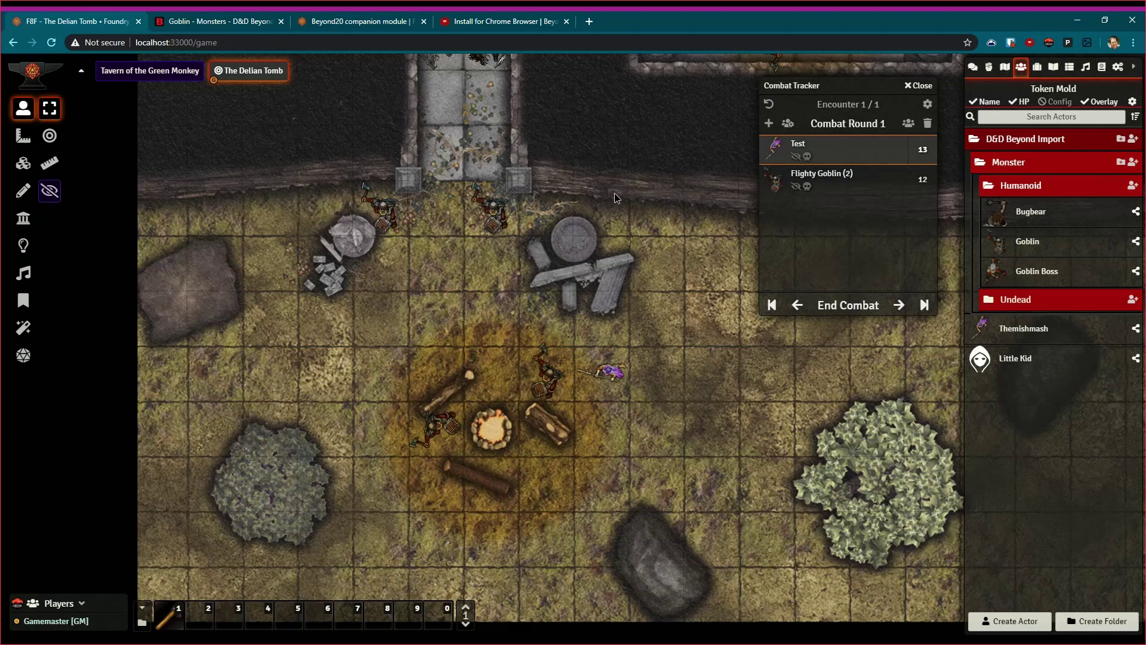
key(Up)
key(Up)
key(Up)
key(Up)
key(Right)
key(Up)
key(Up)
key(Right)
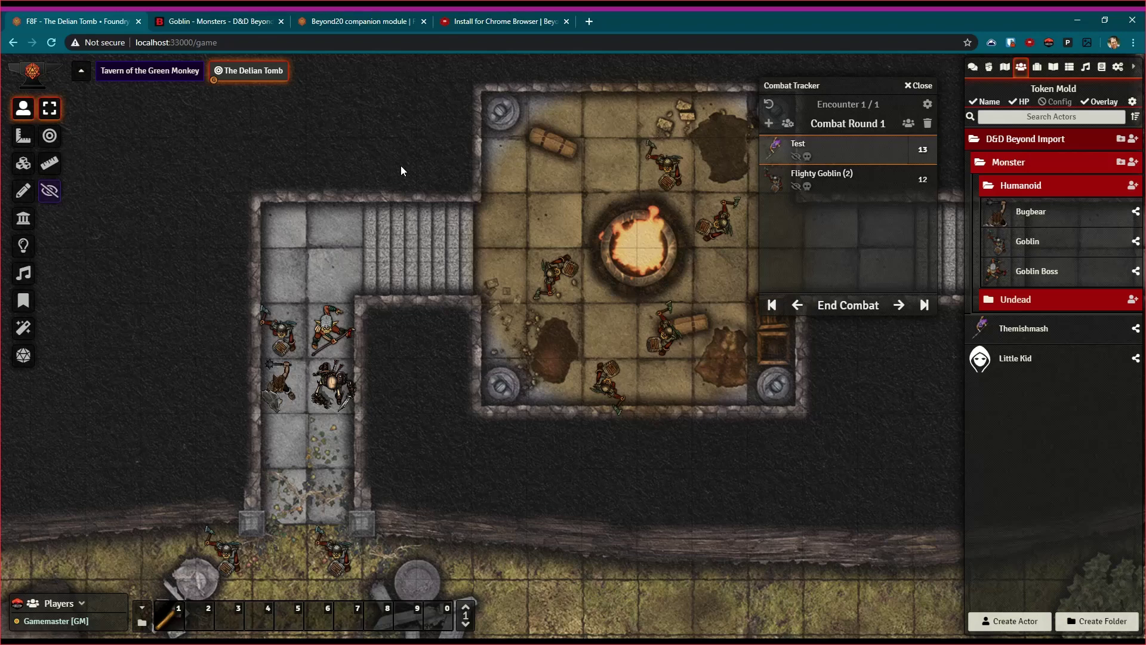
scroll(441, 470, down, 3)
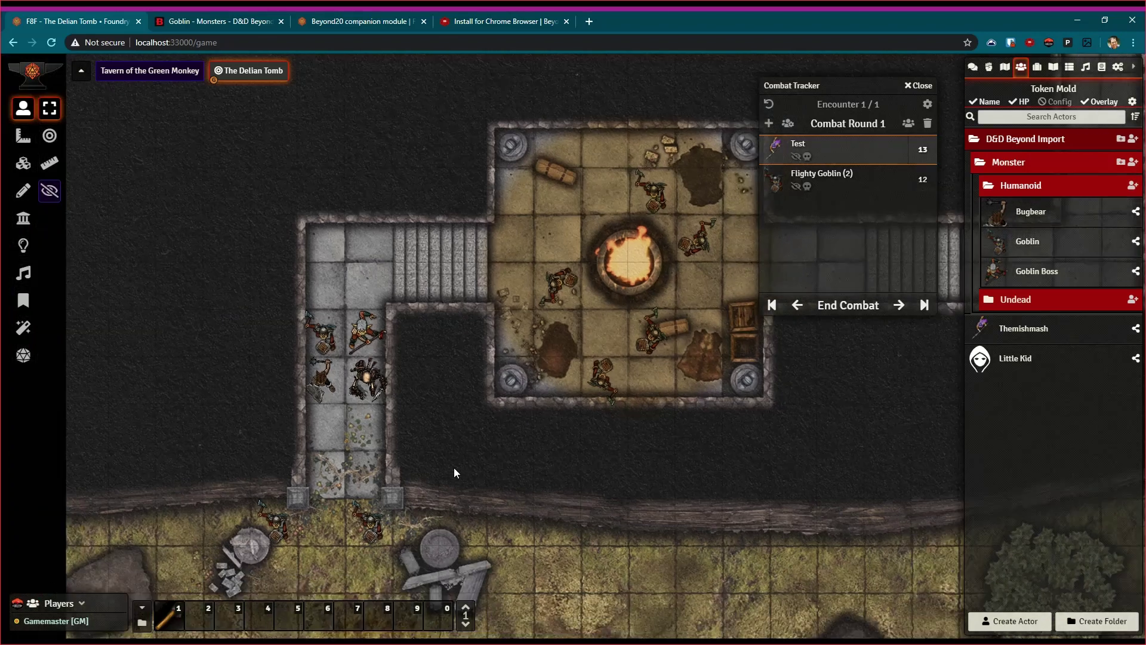
key(Down)
key(Down)
key(Down)
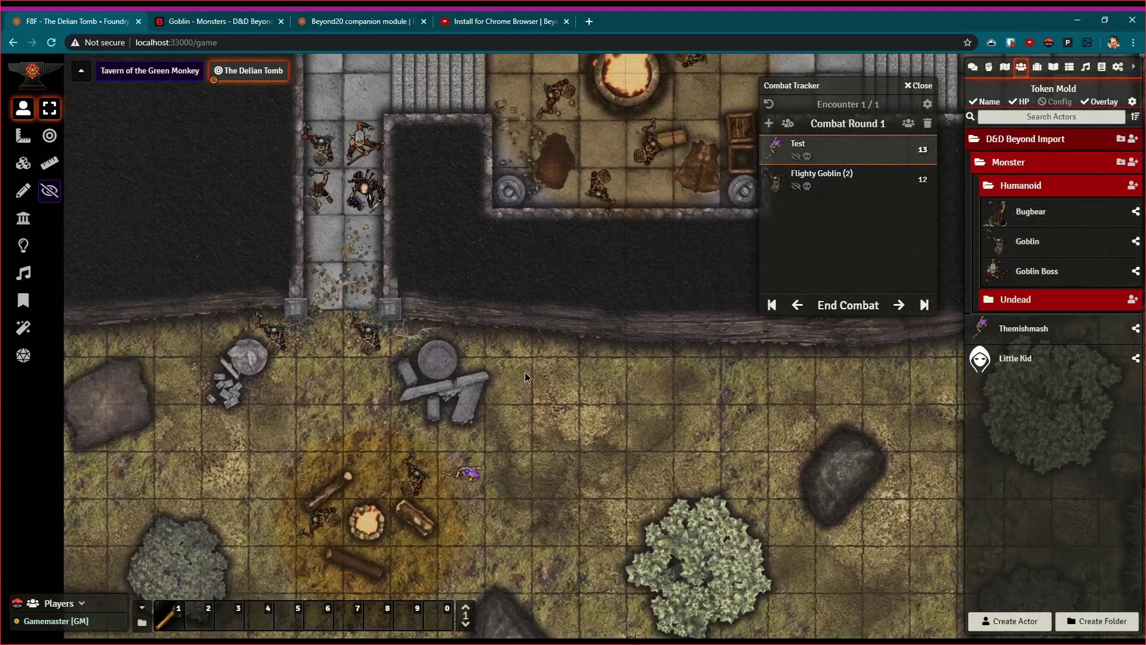